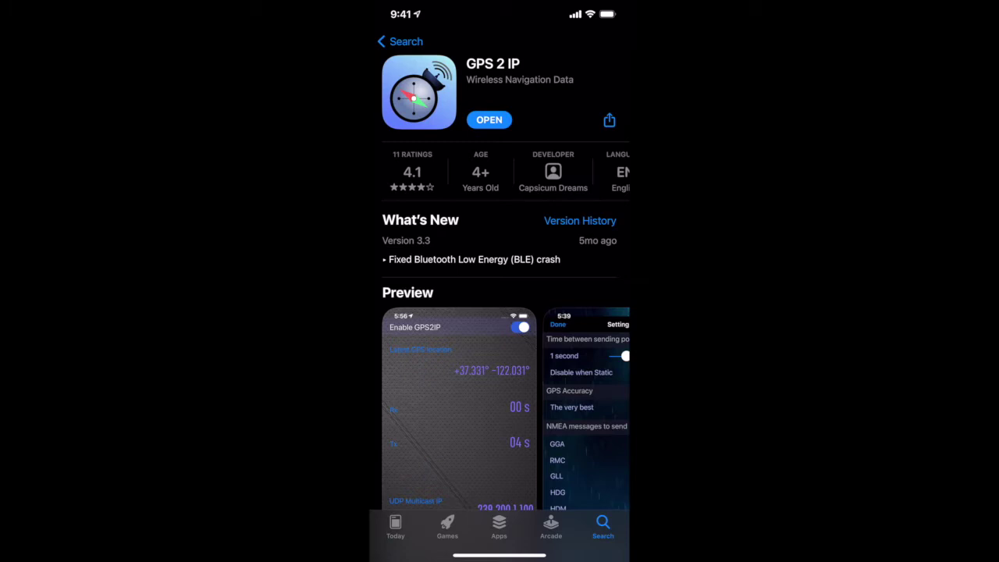
# Review the GPS 2 IP App Store page, including its description, ratings, app information and in-app purchases
pyautogui.scroll(-10, 500, 313)
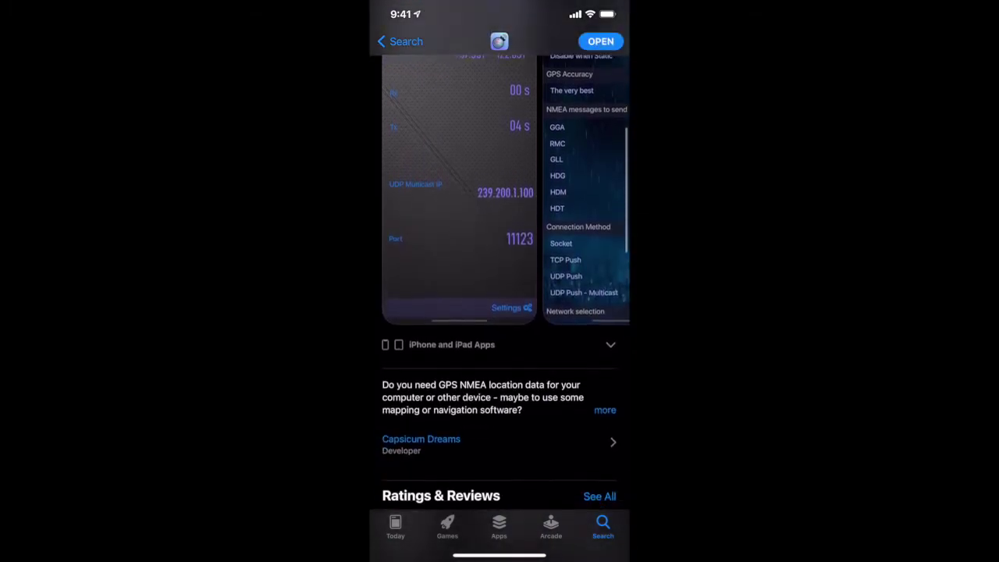
pyautogui.scroll(-5, 500, 312)
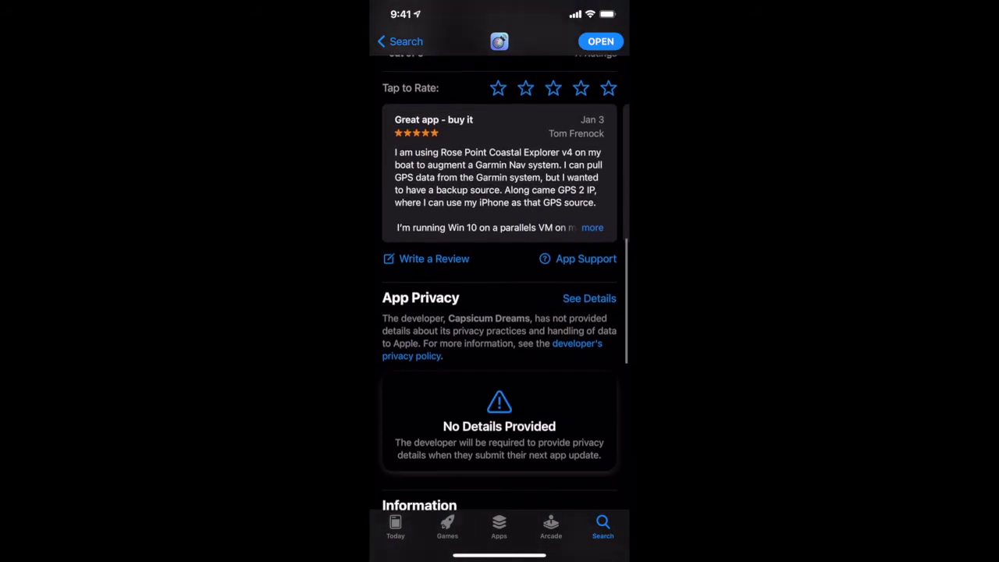
pyautogui.scroll(-5, 500, 313)
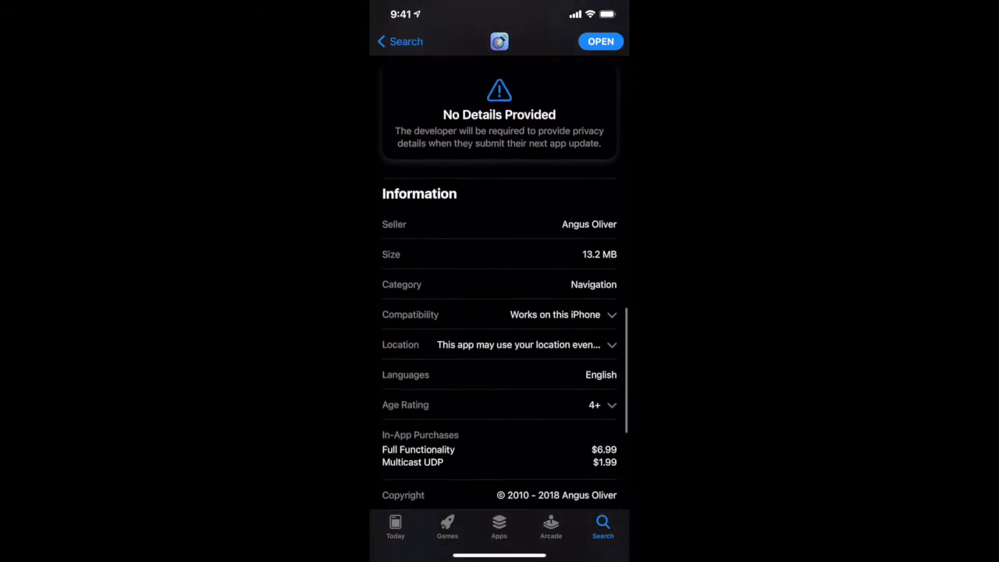
pyautogui.scroll(-1, 500, 313)
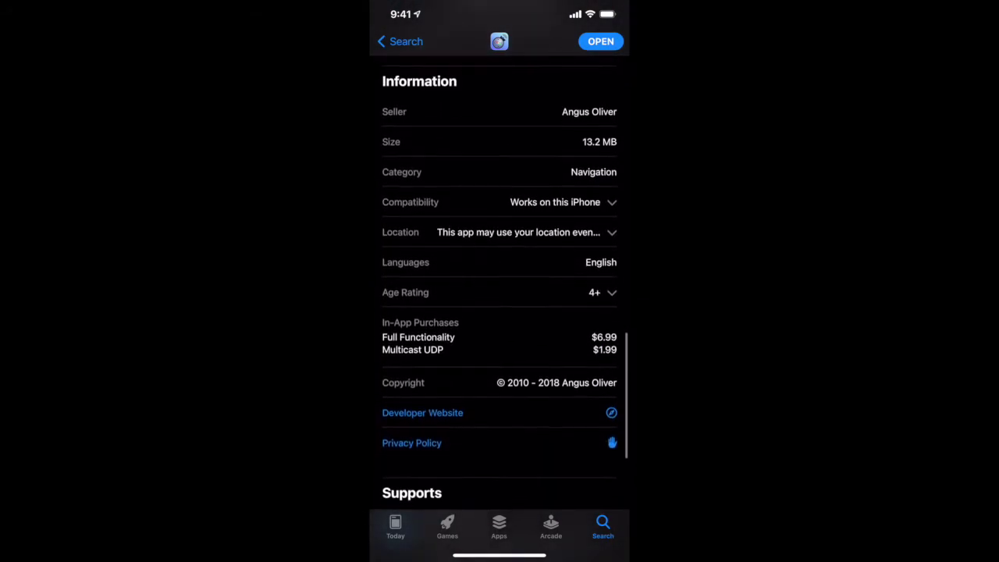
pyautogui.scroll(-1, 500, 312)
pyautogui.scroll(-2, 500, 312)
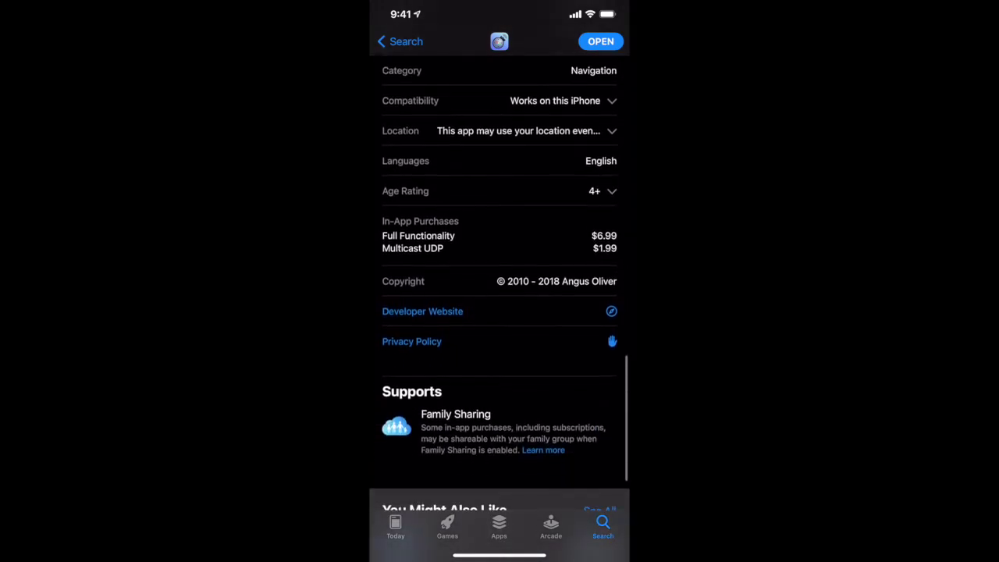
pyautogui.scroll(-1, 500, 312)
pyautogui.scroll(1, 500, 312)
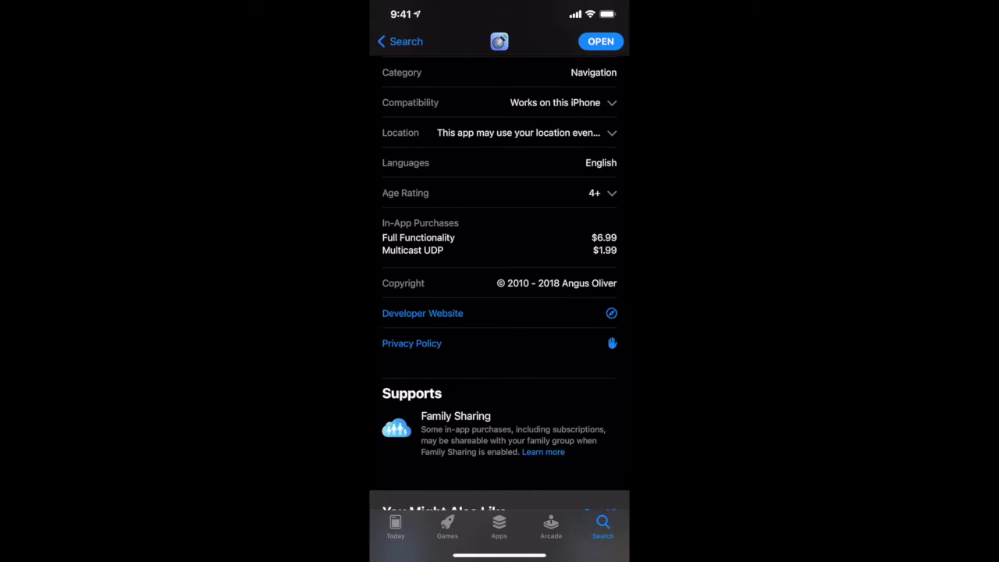
pyautogui.scroll(2, 500, 301)
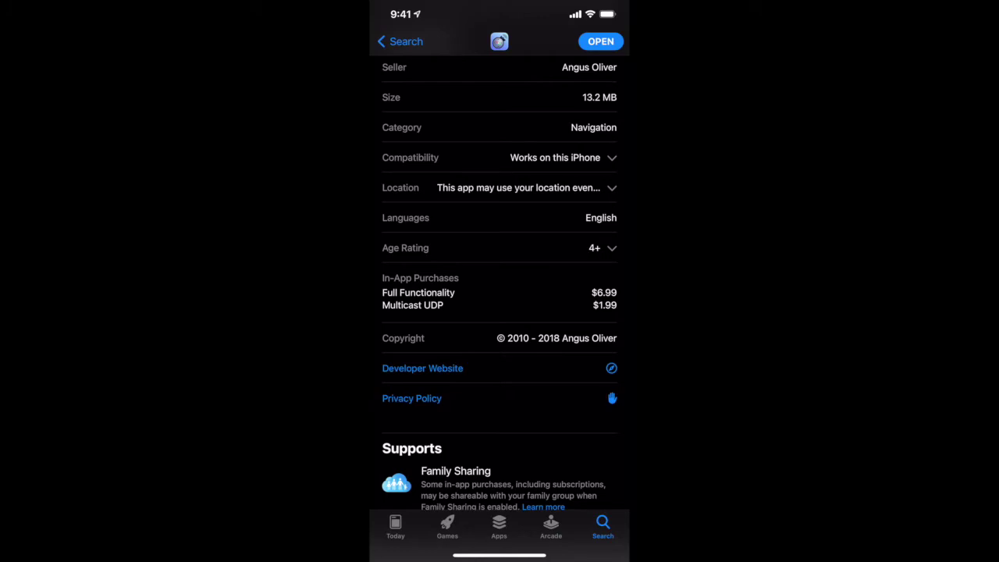
pyautogui.scroll(15, 500, 300)
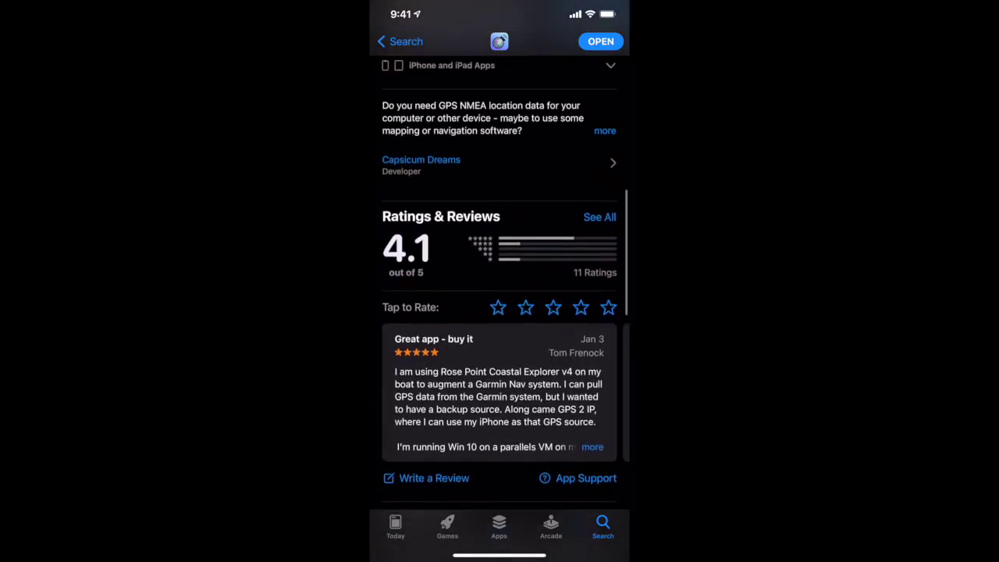
pyautogui.scroll(5, 500, 300)
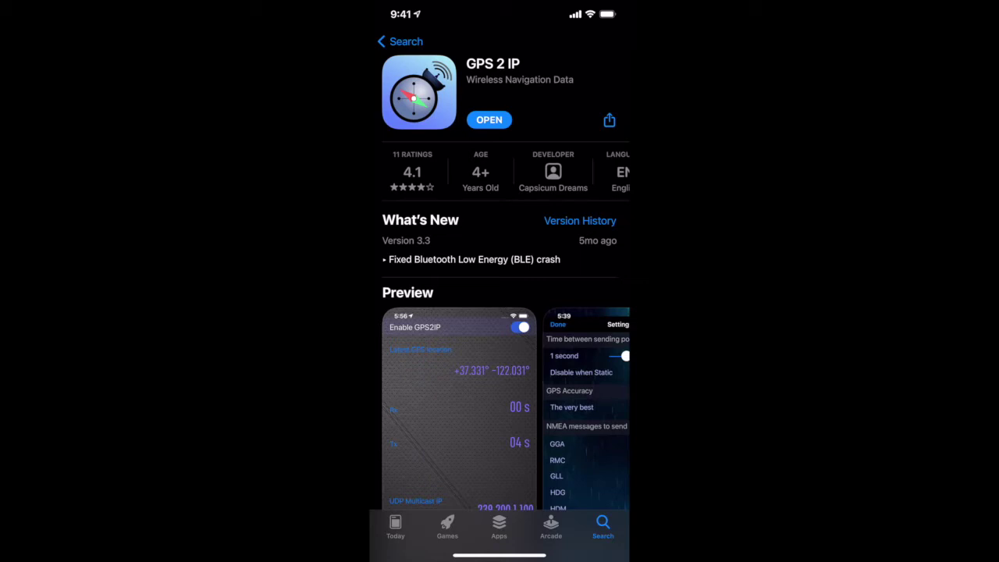
# Switch from the App Store to the GPS 2 IP app and open its settings
pyautogui.moveTo(500, 556); pyautogui.dragTo(500, 352)
pyautogui.click(453, 234)
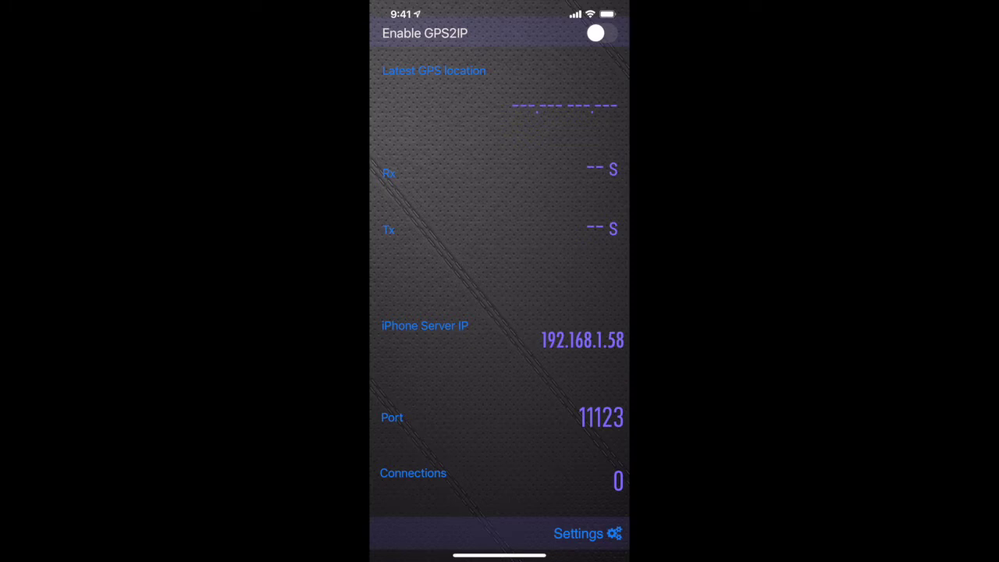
pyautogui.click(587, 533)
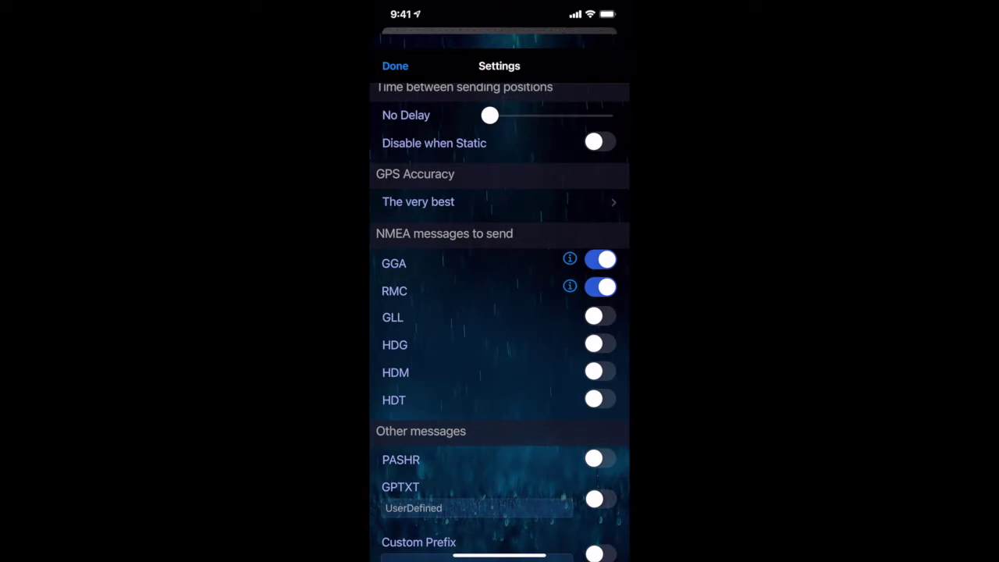
# Examine the sending interval, GPS accuracy, NMEA messages, general, connection method and network selection settings
pyautogui.scroll(1, 499, 312)
pyautogui.scroll(-3, 499, 322)
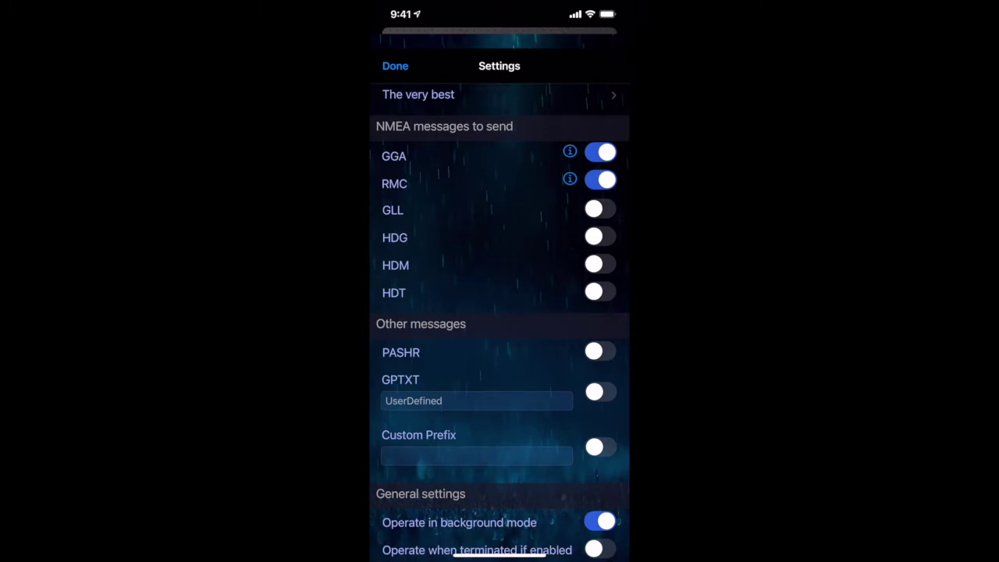
pyautogui.scroll(1, 500, 322)
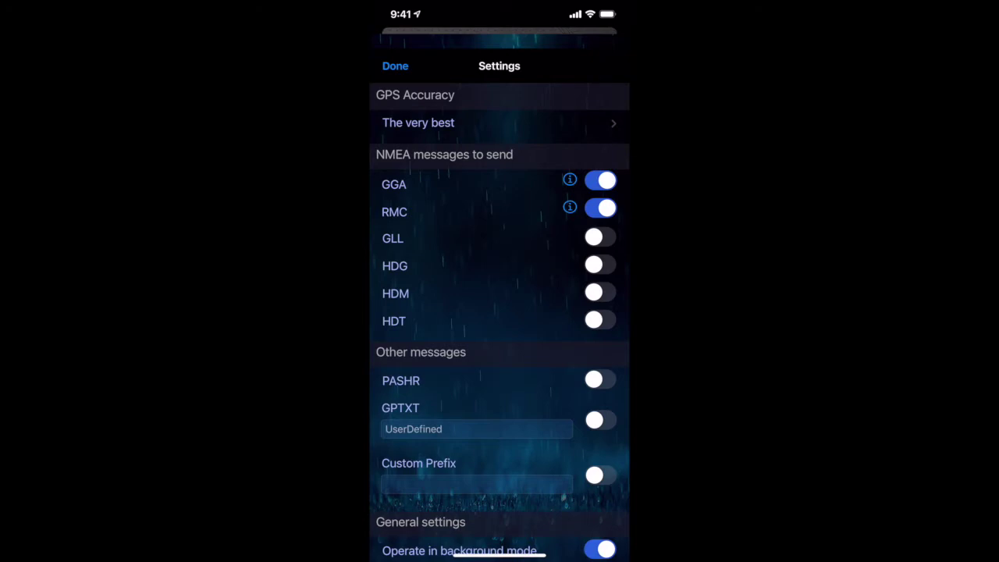
pyautogui.scroll(-3, 500, 312)
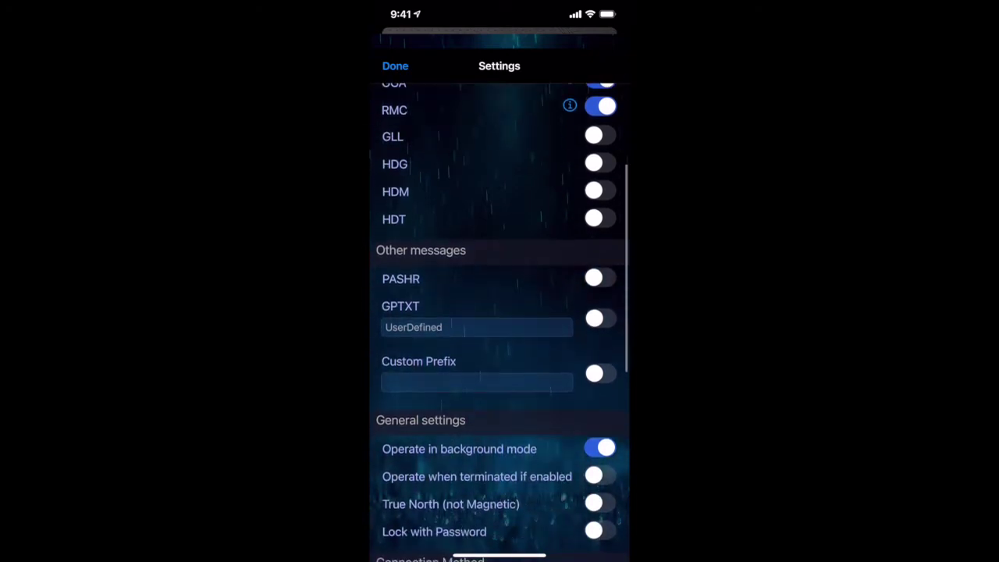
pyautogui.scroll(-3, 499, 313)
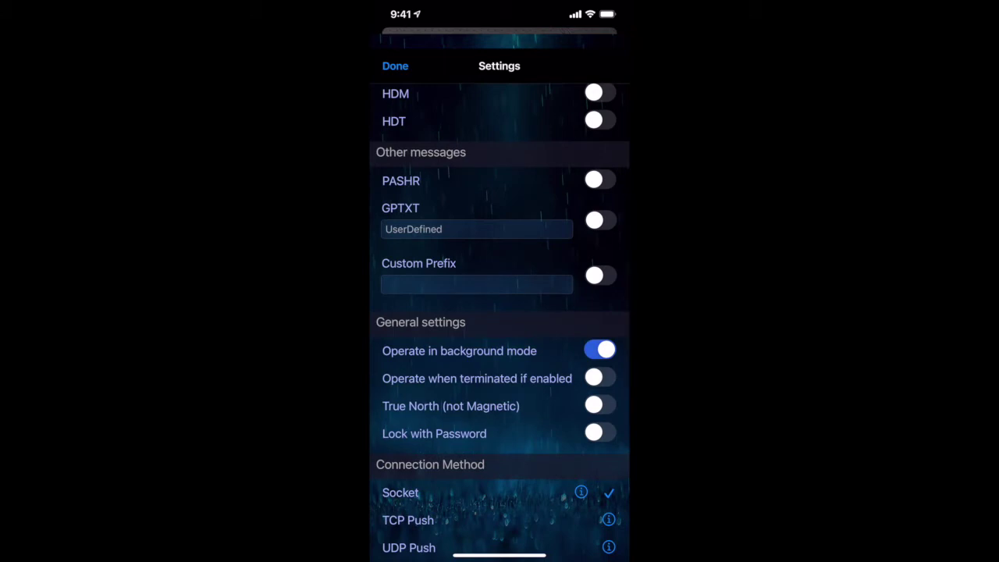
pyautogui.scroll(-3, 500, 312)
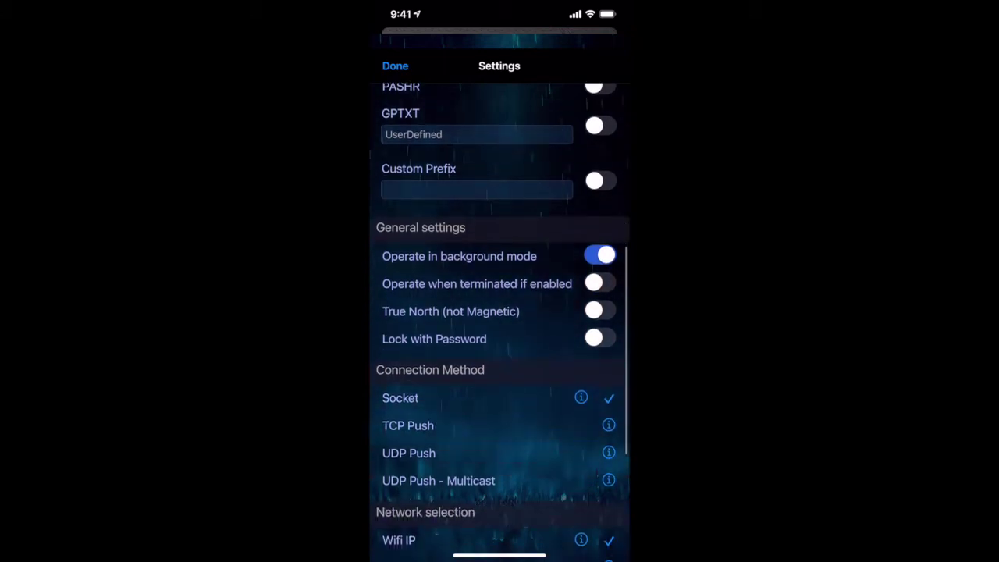
pyautogui.scroll(-2, 499, 312)
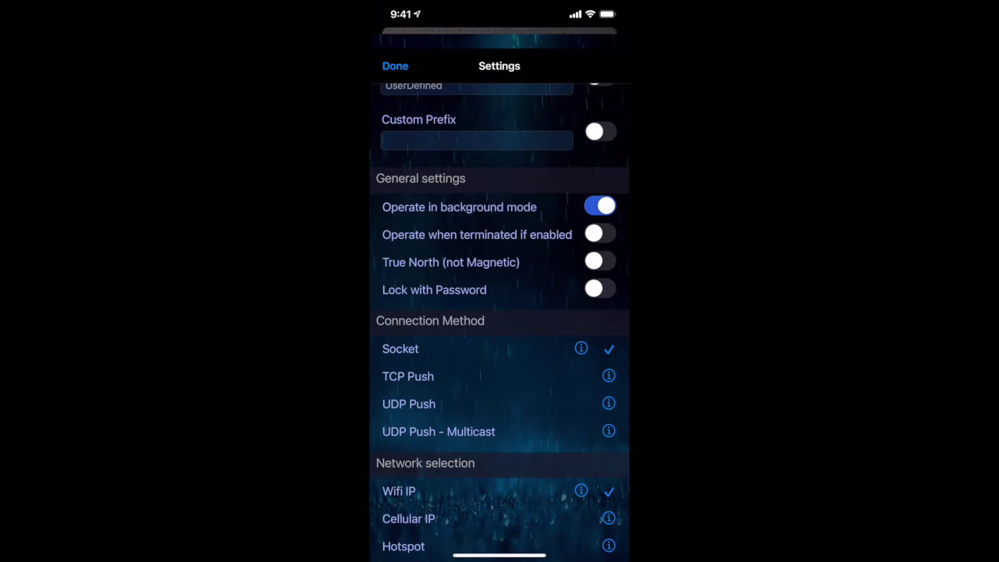
pyautogui.scroll(-3, 499, 320)
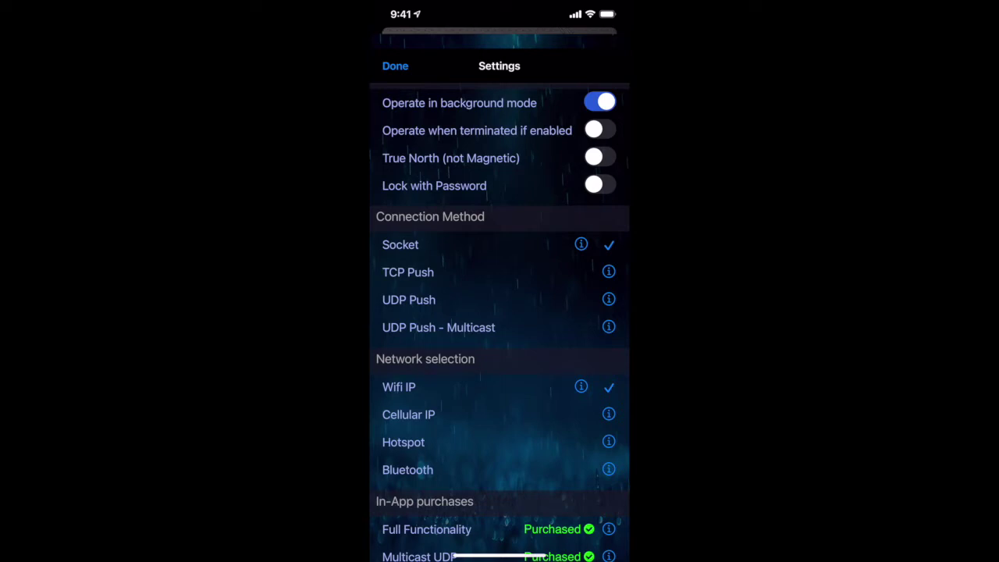
pyautogui.scroll(-2, 499, 323)
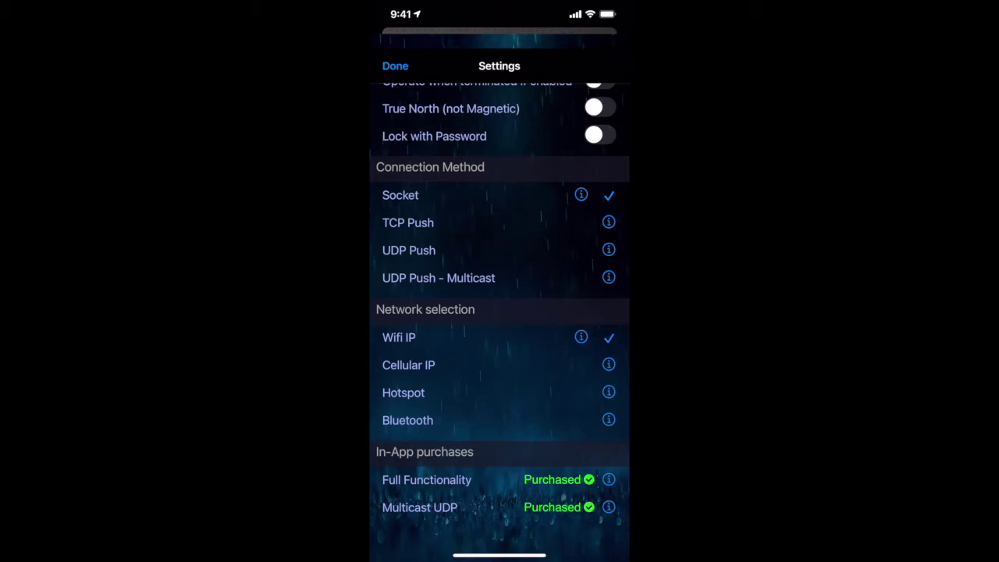
pyautogui.scroll(5, 500, 313)
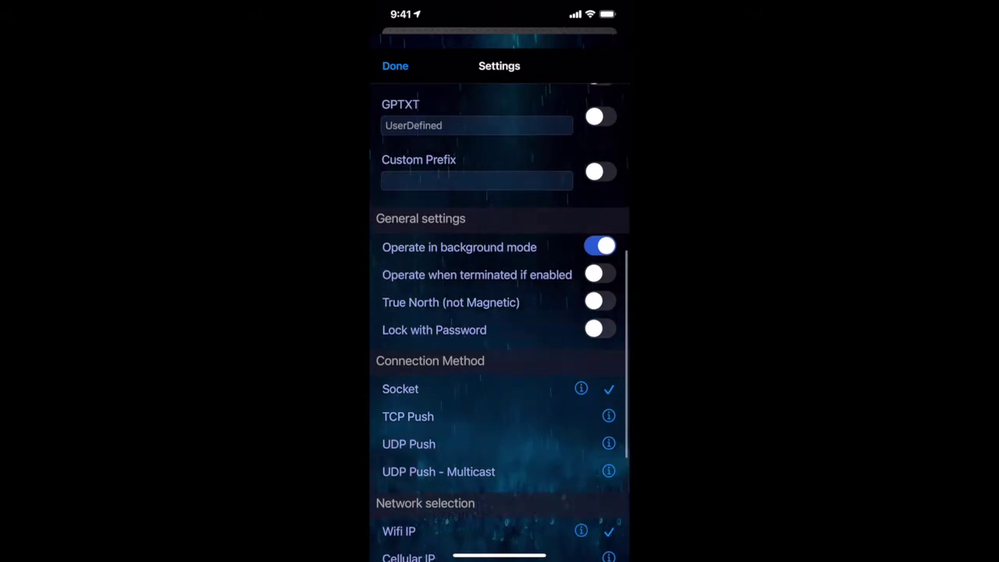
pyautogui.scroll(3, 500, 313)
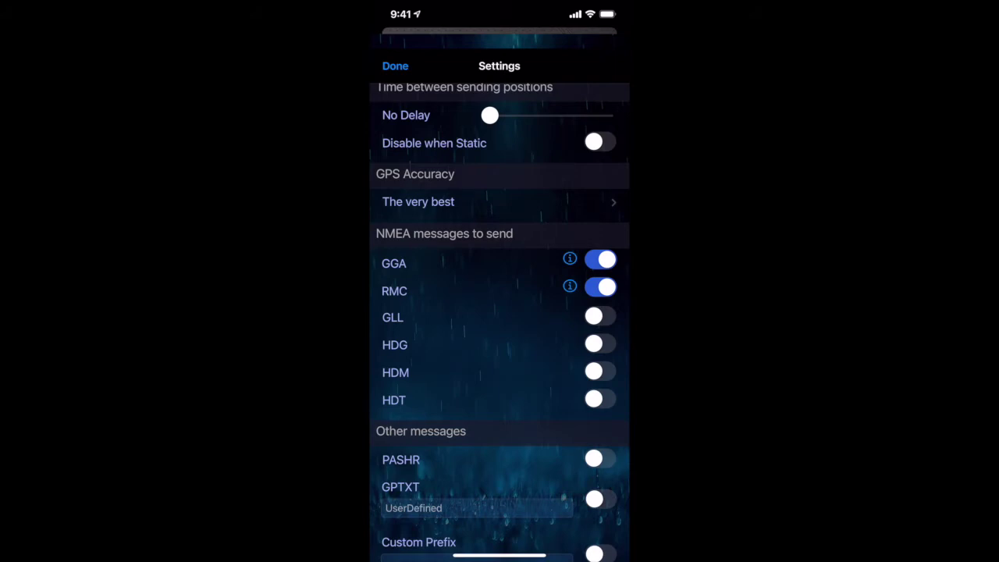
# Recheck the whole settings list, comparing the enabled NMEA messages with the Socket connection method and Wifi IP network options
pyautogui.scroll(-4, 500, 323)
pyautogui.scroll(4, 500, 322)
pyautogui.scroll(-1, 500, 322)
pyautogui.scroll(1, 500, 322)
pyautogui.scroll(-1, 500, 321)
pyautogui.scroll(-10, 500, 321)
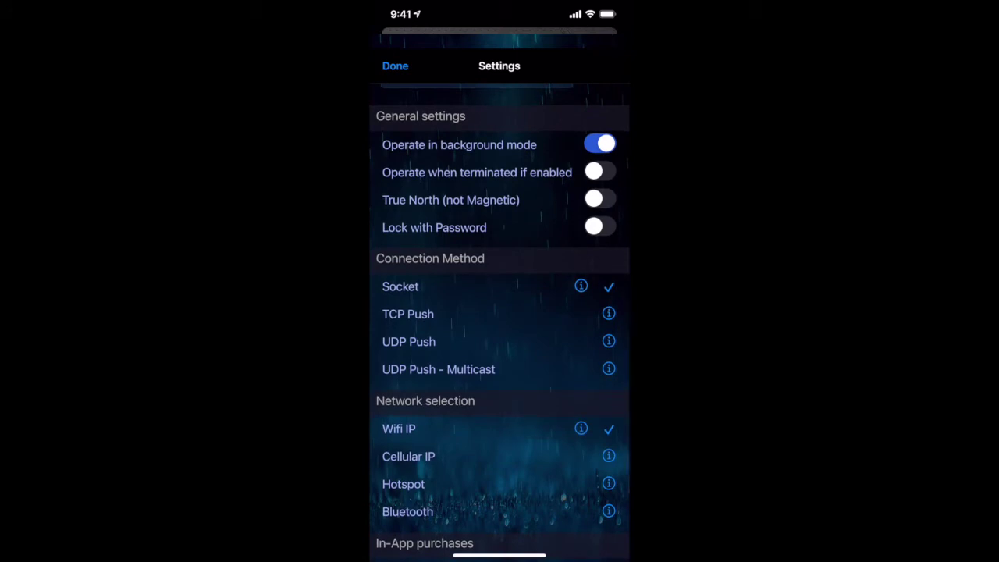
pyautogui.scroll(-3, 500, 322)
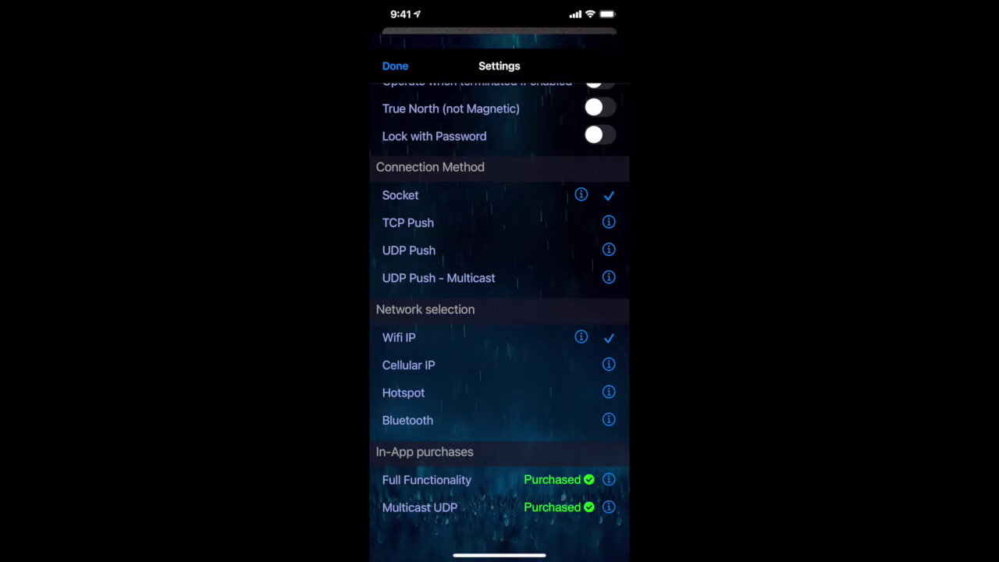
pyautogui.scroll(10, 499, 312)
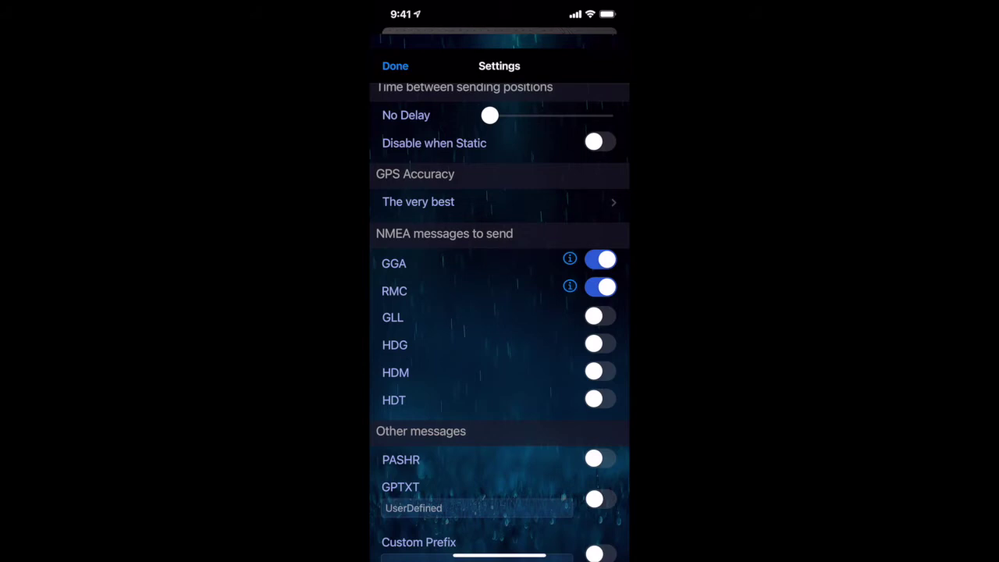
pyautogui.scroll(-5, 500, 312)
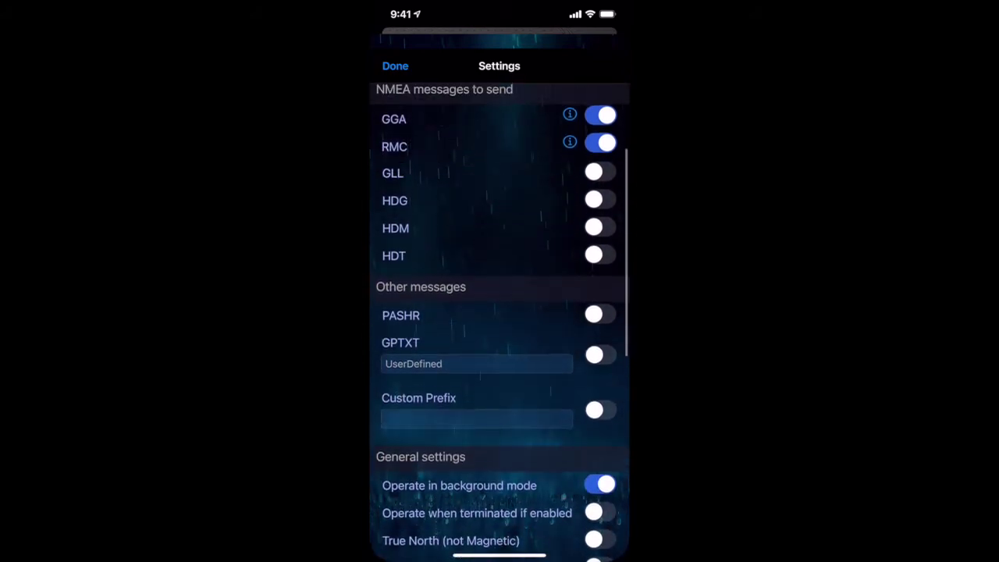
pyautogui.scroll(-3, 500, 312)
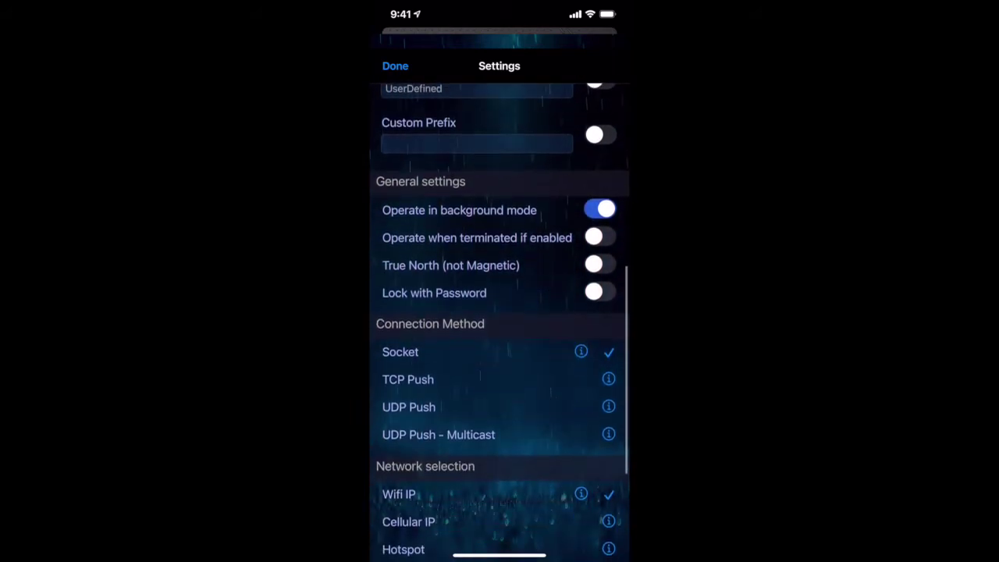
pyautogui.scroll(-1, 499, 312)
pyautogui.scroll(-3, 500, 312)
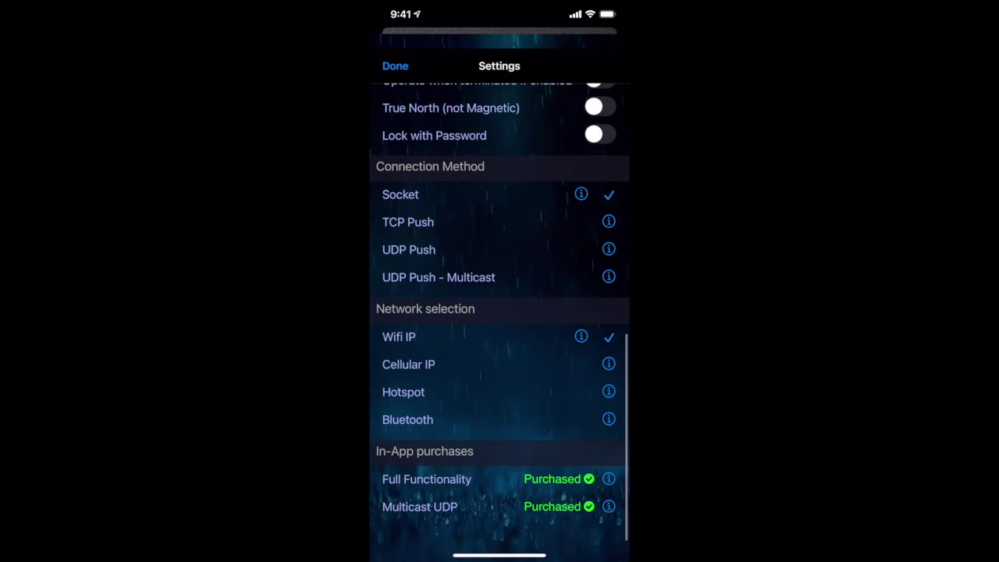
# Close the settings and postpone the app rating request with Remind me later
pyautogui.scroll(10, 499, 312)
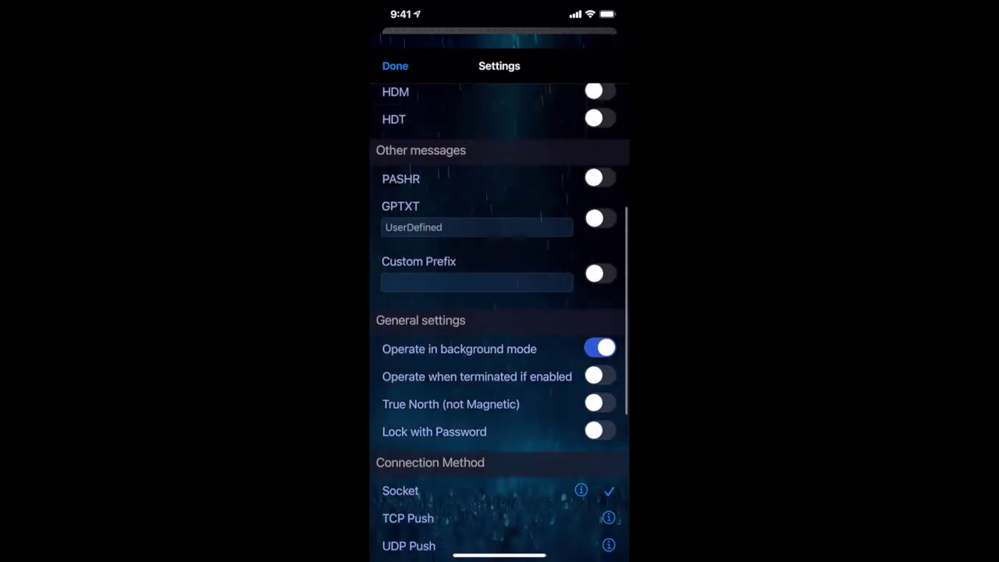
pyautogui.scroll(3, 499, 312)
pyautogui.scroll(-1, 500, 313)
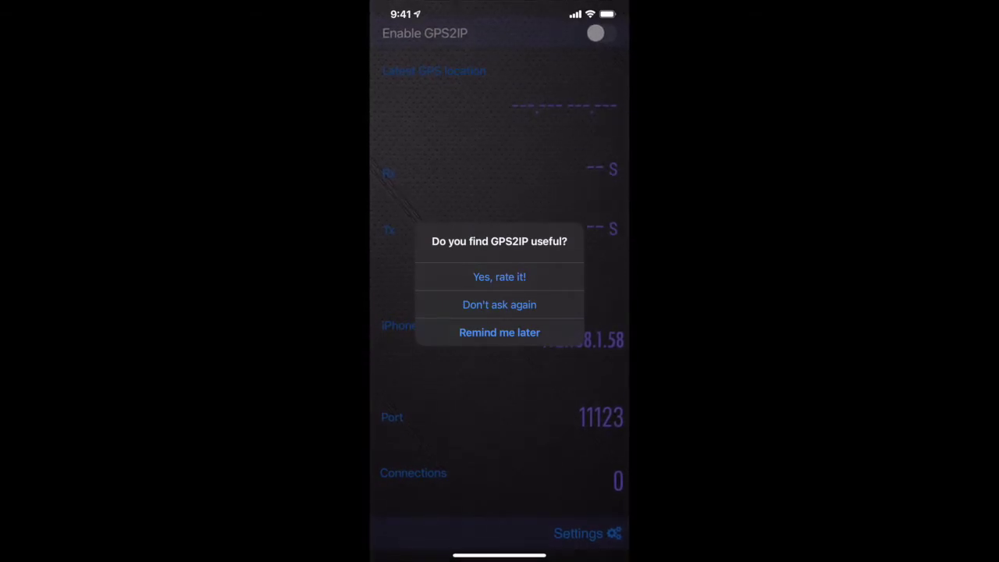
pyautogui.click(500, 333)
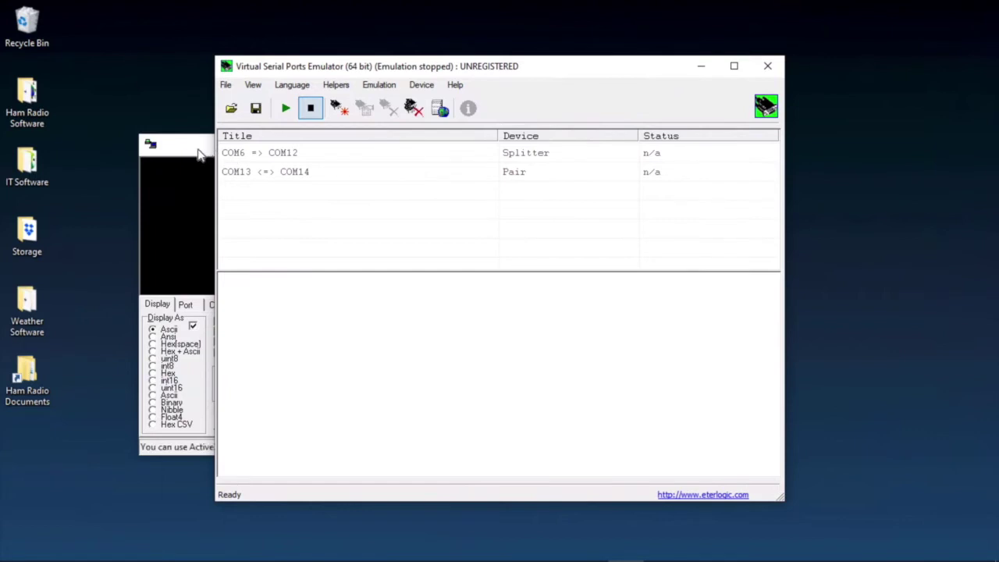
# On the Windows desktop, inspect the serial terminal window and the splitter and pair devices in Virtual Serial Ports Emulator
pyautogui.click(199, 155)
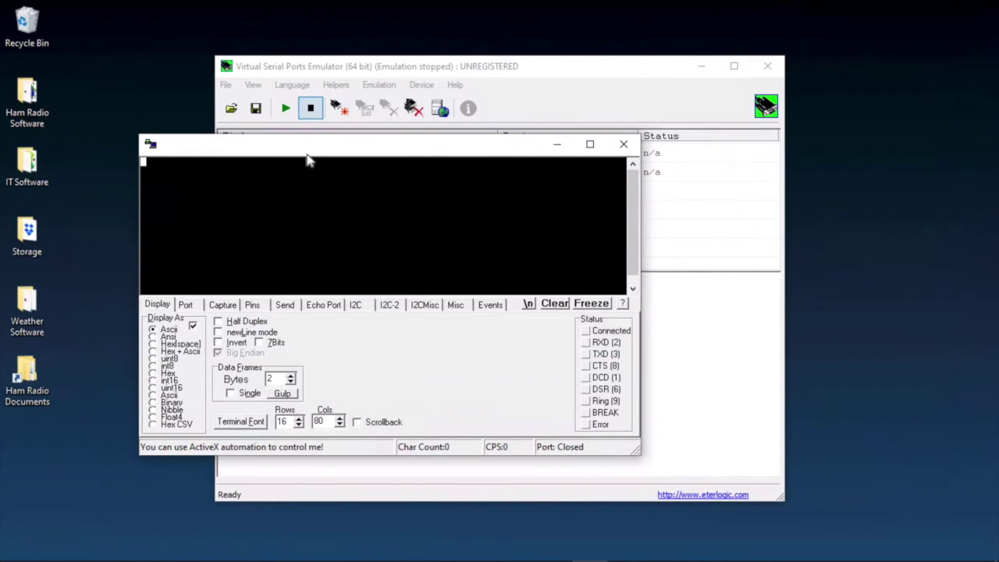
pyautogui.click(576, 95)
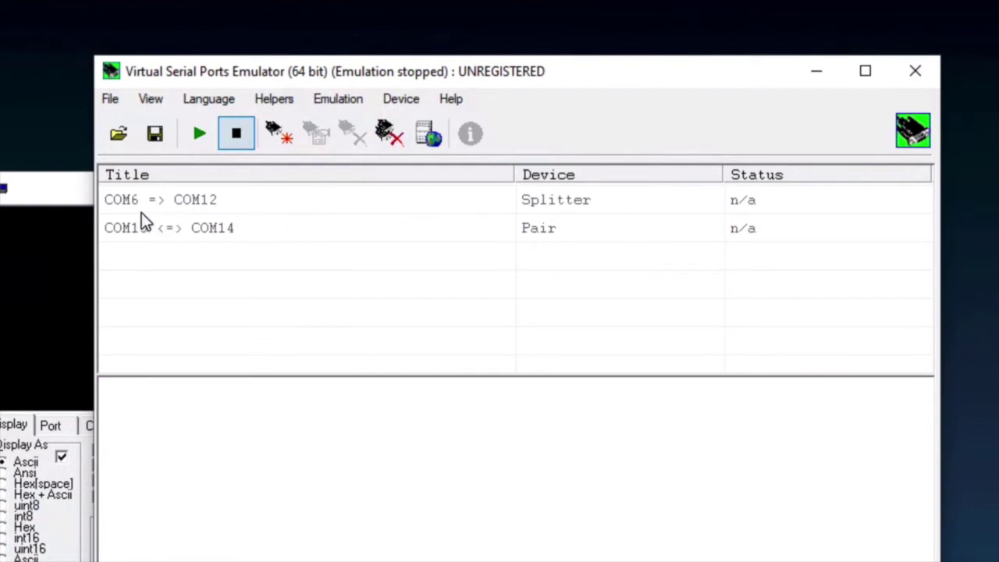
pyautogui.click(260, 208)
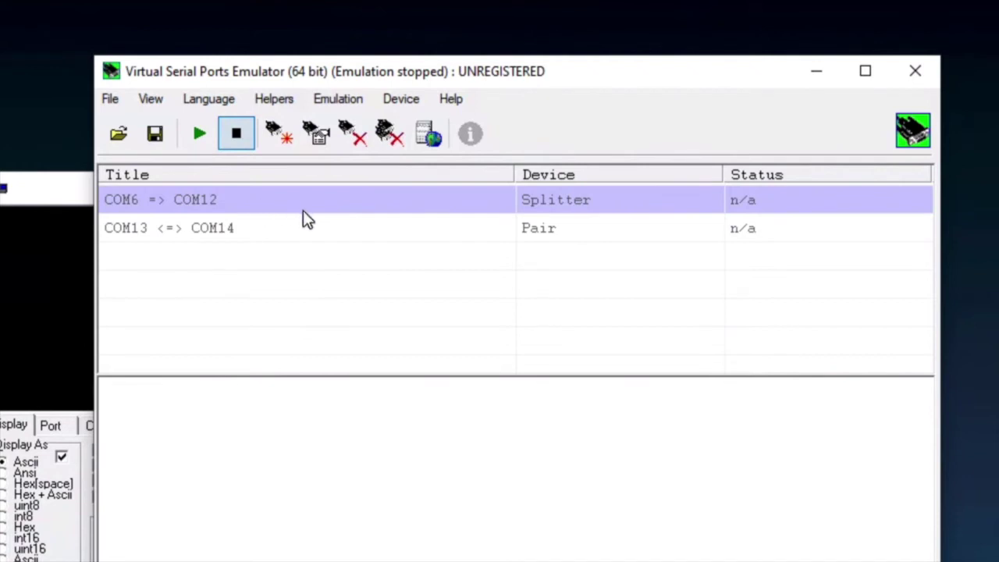
pyautogui.click(307, 234)
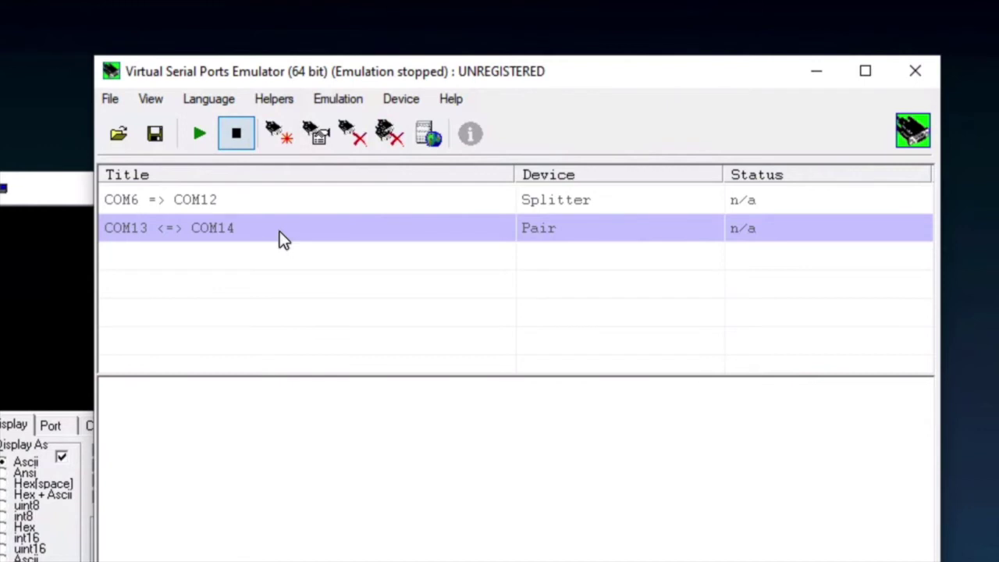
pyautogui.click(280, 267)
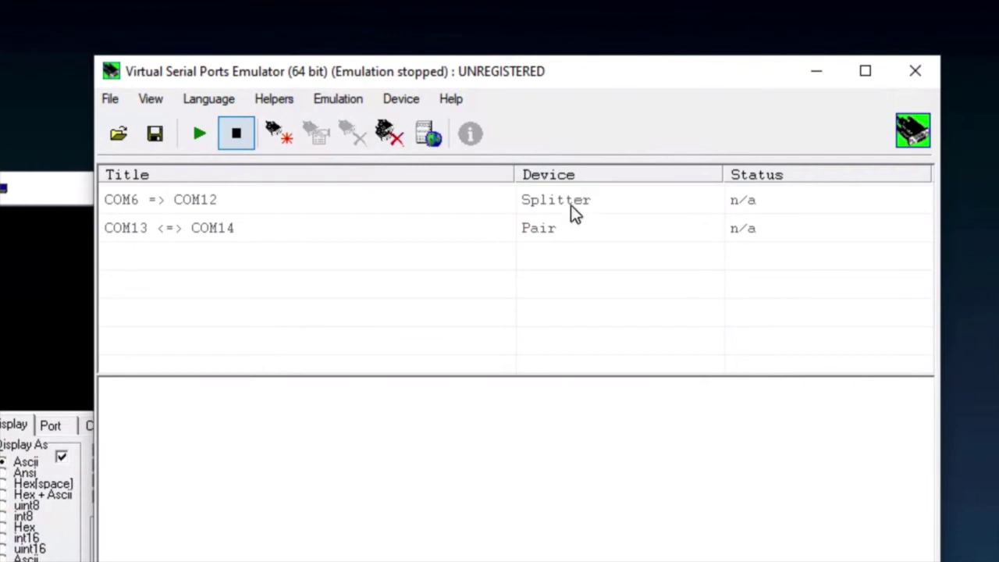
# Start creating a virtual serial device of type Pair and proceed to its port characteristics
pyautogui.click(280, 139)
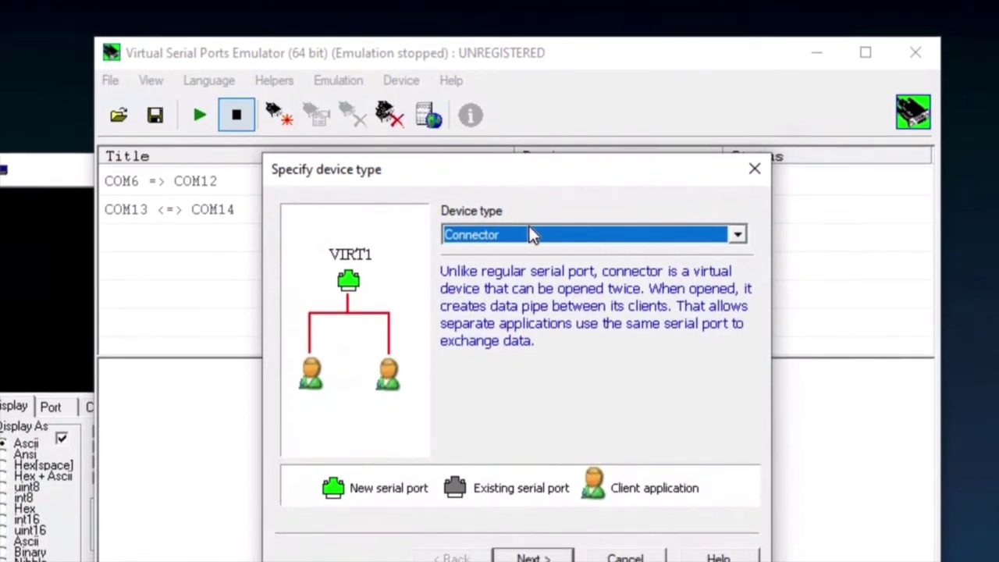
pyautogui.click(600, 237)
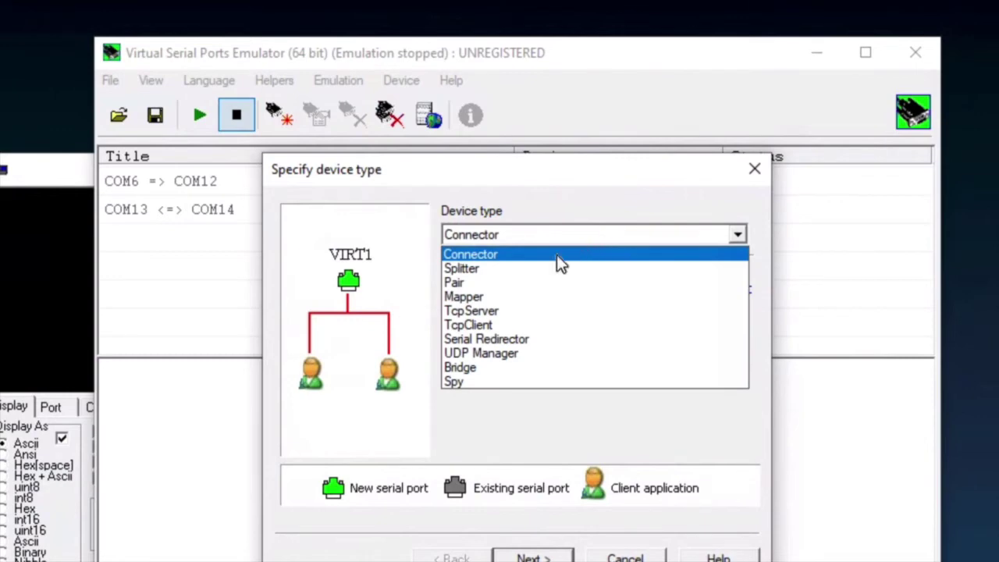
pyautogui.click(515, 285)
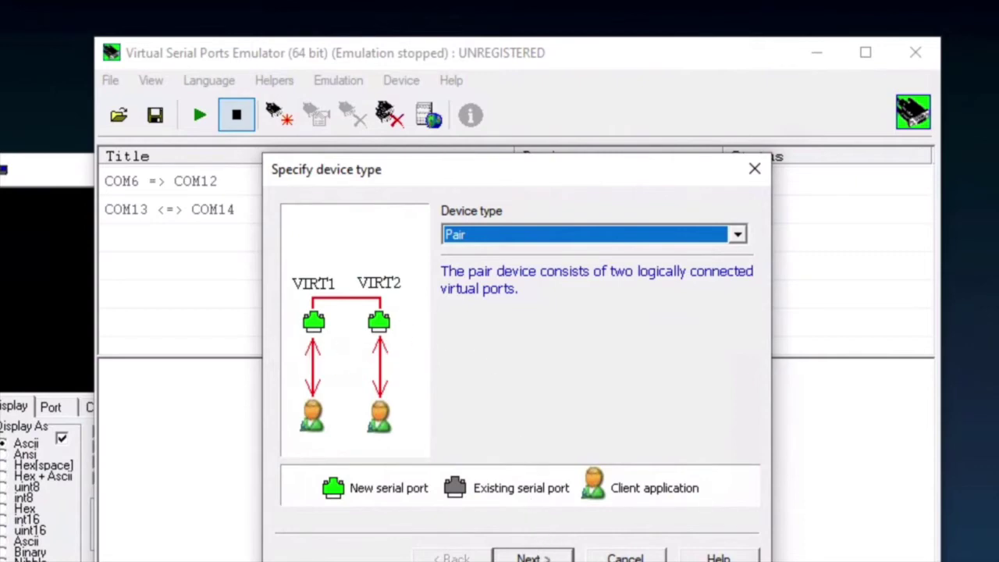
pyautogui.click(533, 557)
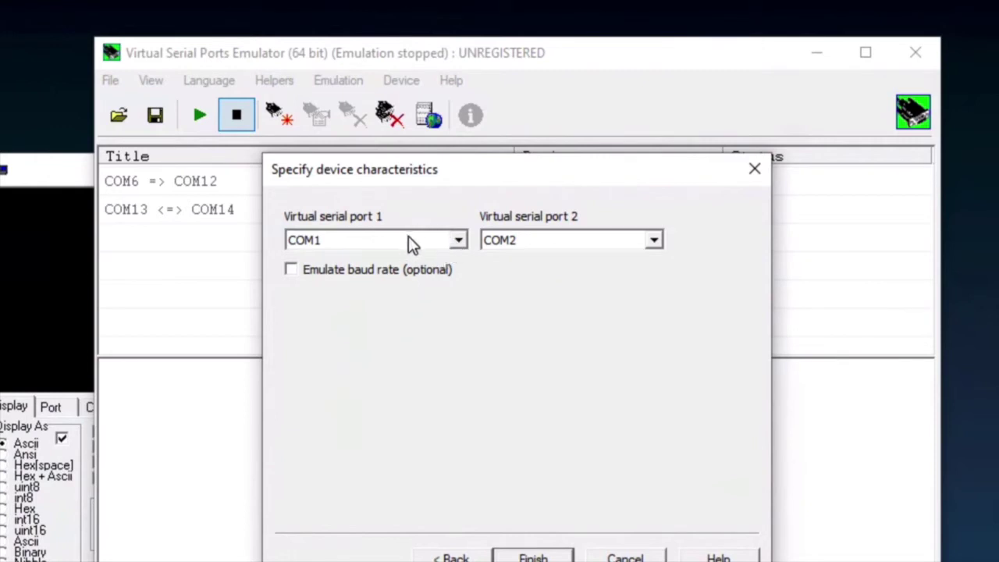
# Assign COM20 and COM21 as the pair's two virtual serial ports and finish creating the device
pyautogui.click(459, 240)
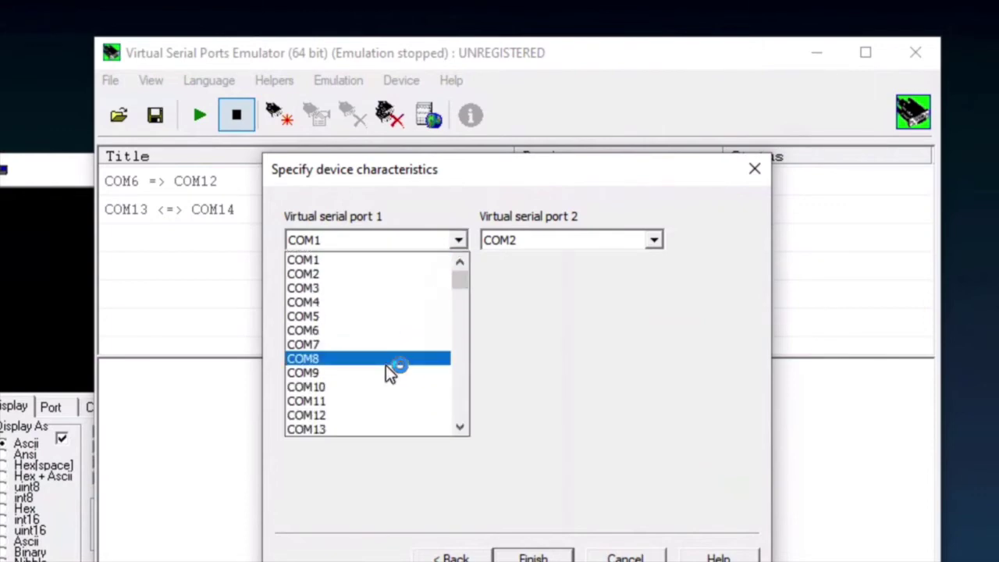
pyautogui.scroll(-5, 387, 367)
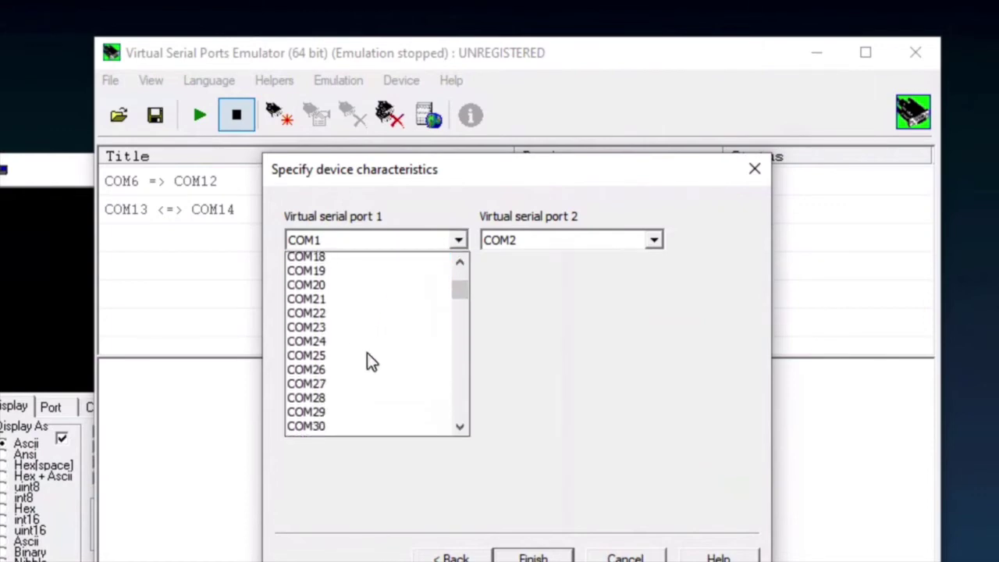
pyautogui.scroll(-2, 370, 296)
pyautogui.scroll(1, 370, 297)
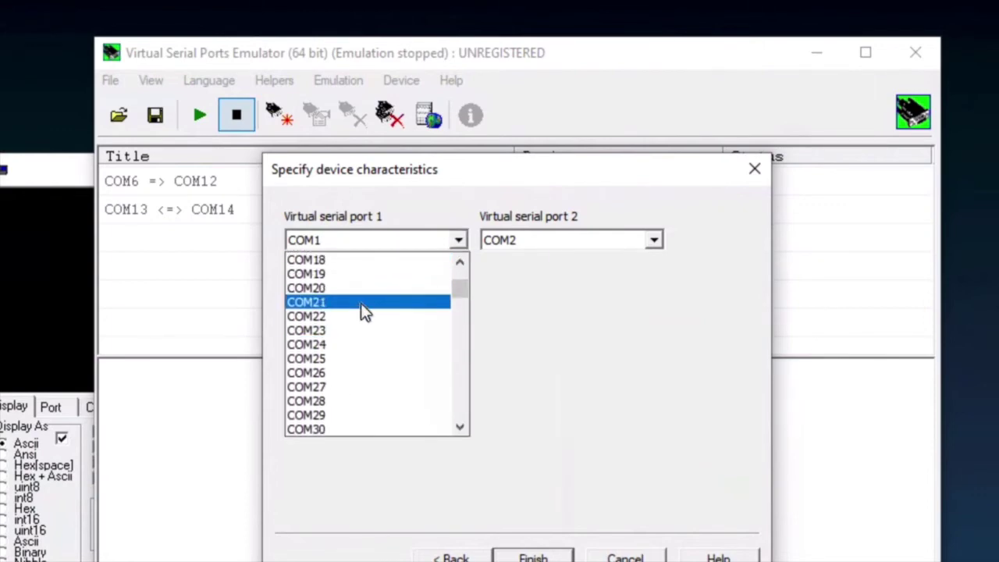
pyautogui.click(357, 288)
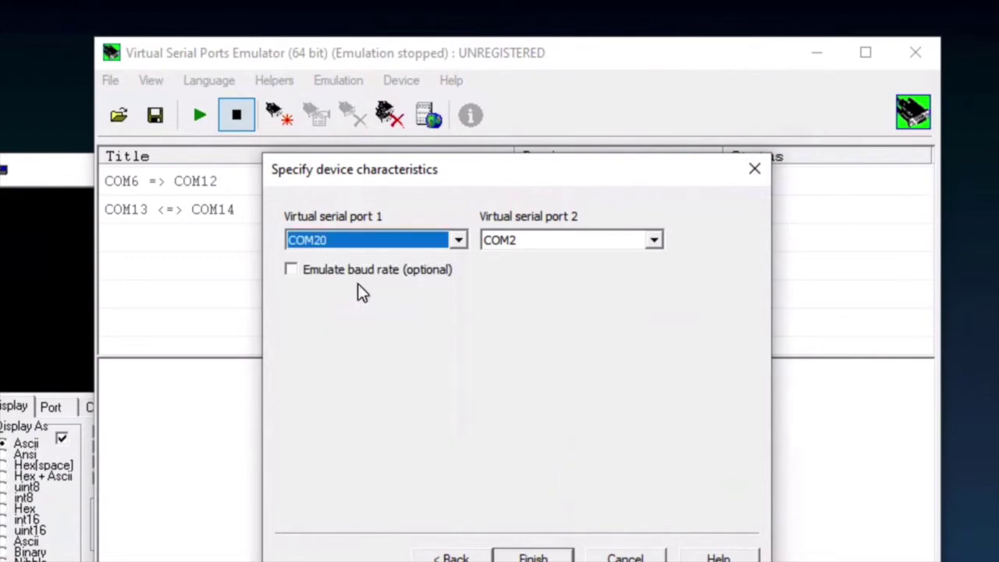
pyautogui.click(591, 242)
pyautogui.scroll(-2, 563, 361)
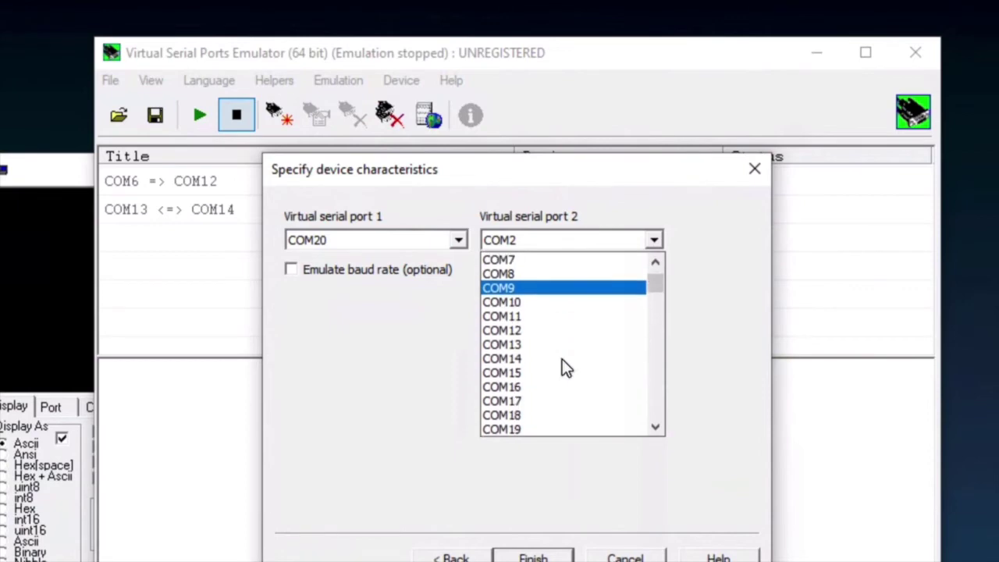
pyautogui.scroll(-1, 544, 407)
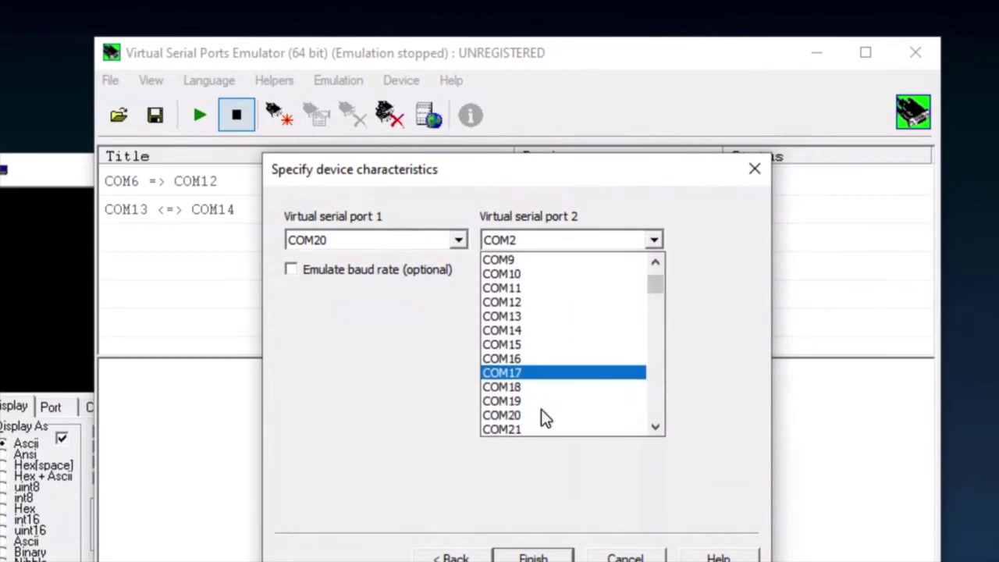
pyautogui.click(533, 430)
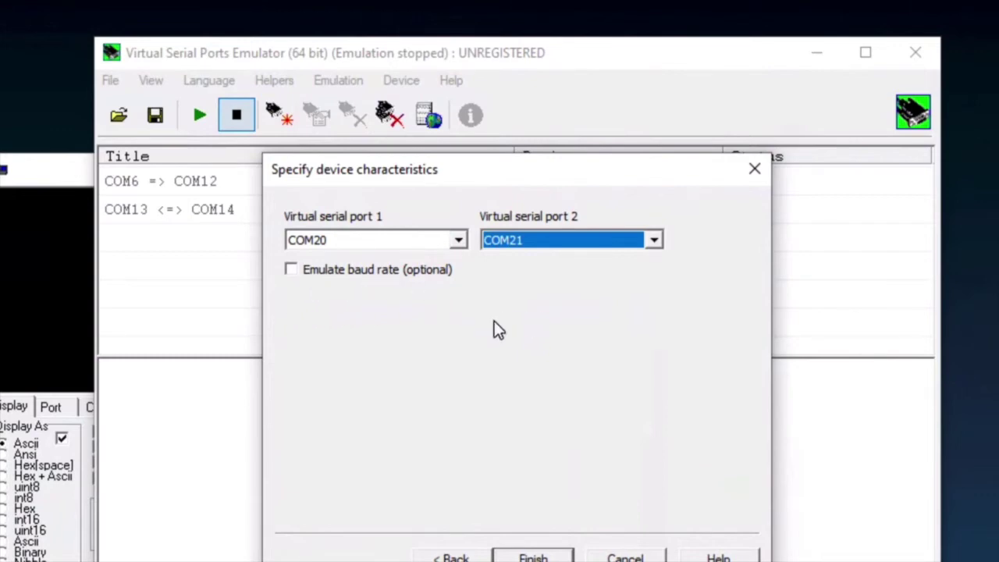
pyautogui.click(533, 558)
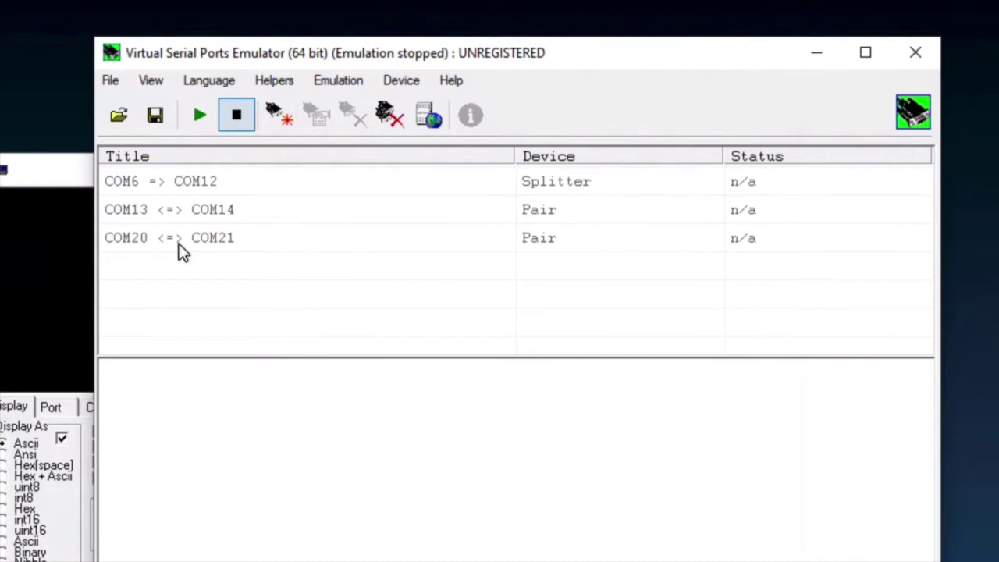
# Delete the COM20 <=> COM21 pair device from the emulator and confirm the deletion
pyautogui.click(635, 253)
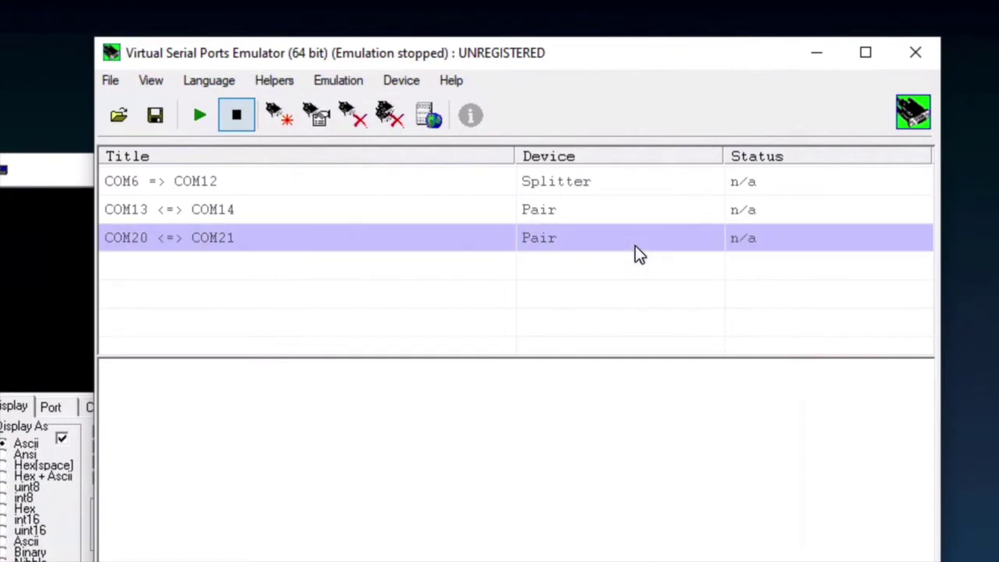
pyautogui.rightClick(429, 236)
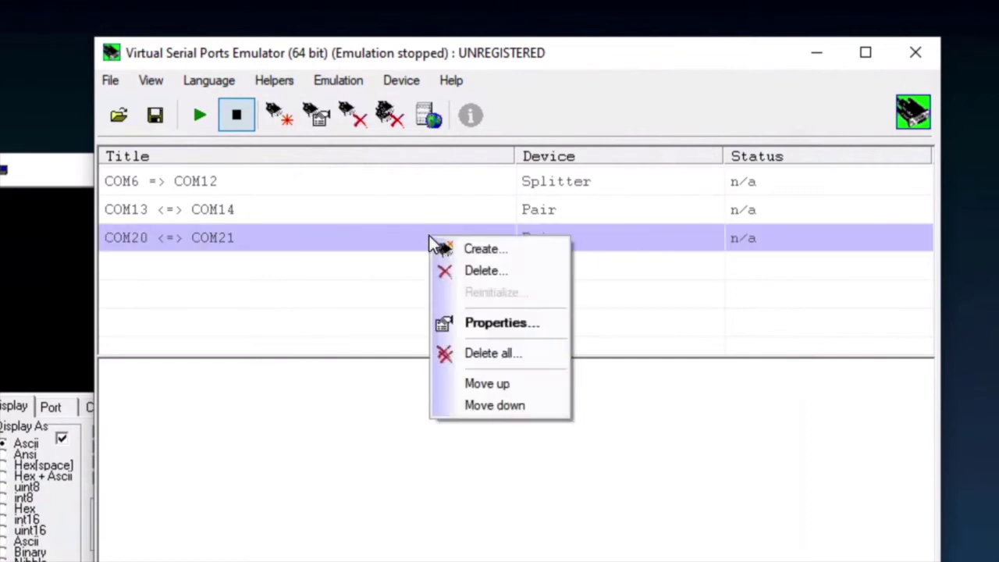
pyautogui.click(532, 274)
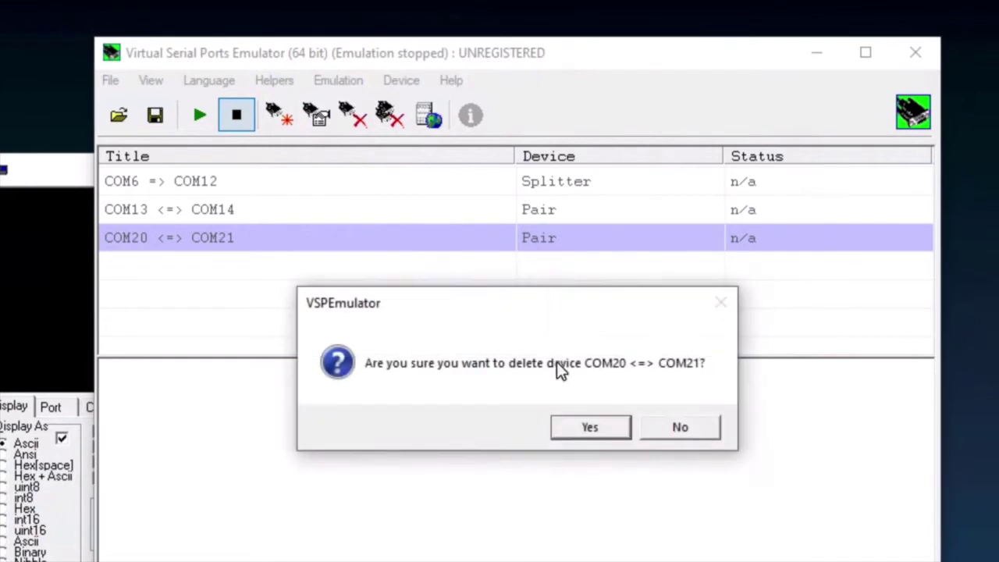
pyautogui.click(586, 434)
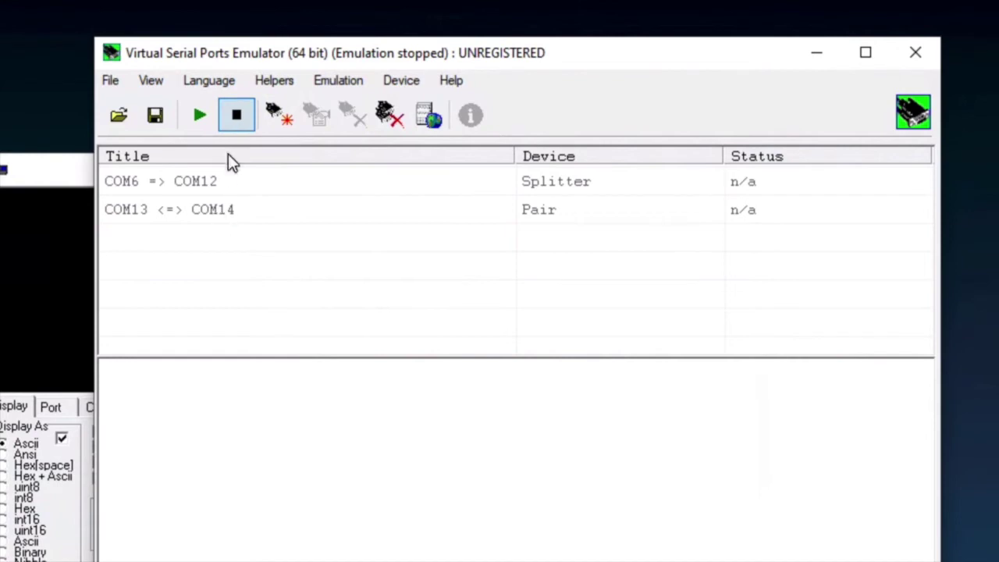
# Start the virtual serial port emulation and minimize the emulator window
pyautogui.click(199, 117)
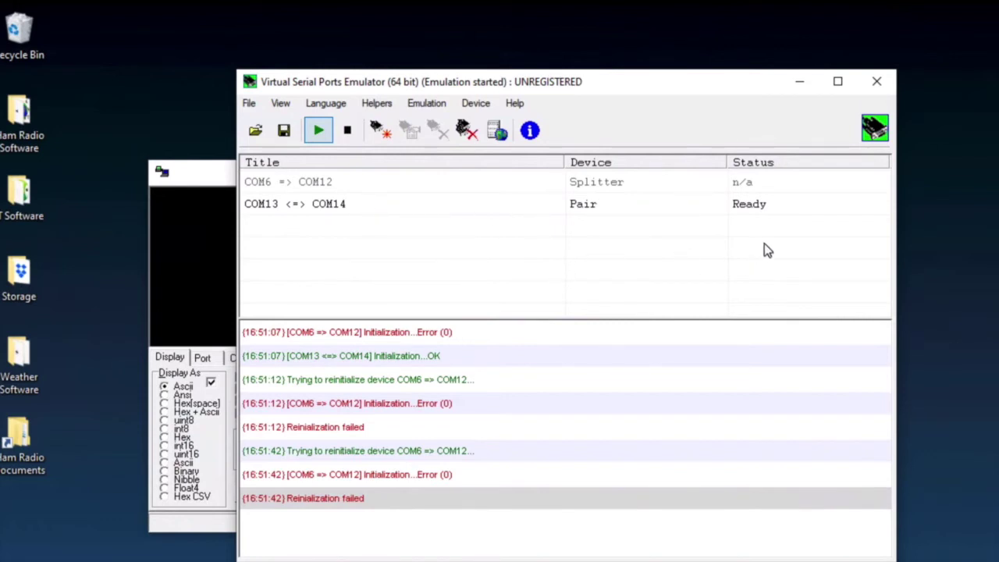
pyautogui.click(800, 81)
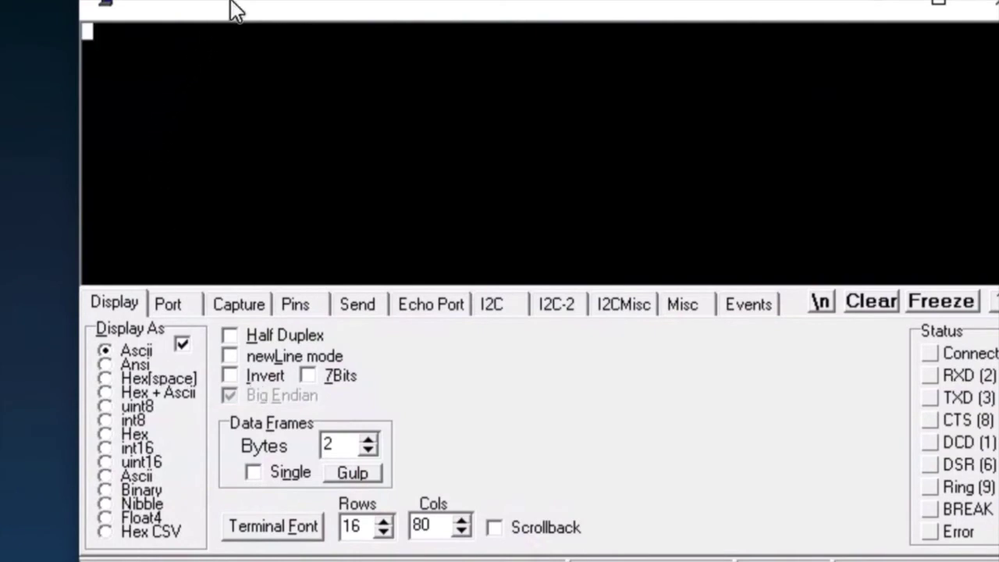
# In the serial terminal, set the main port to 192.168.1.58:11123 and open the connection
pyautogui.click(177, 301)
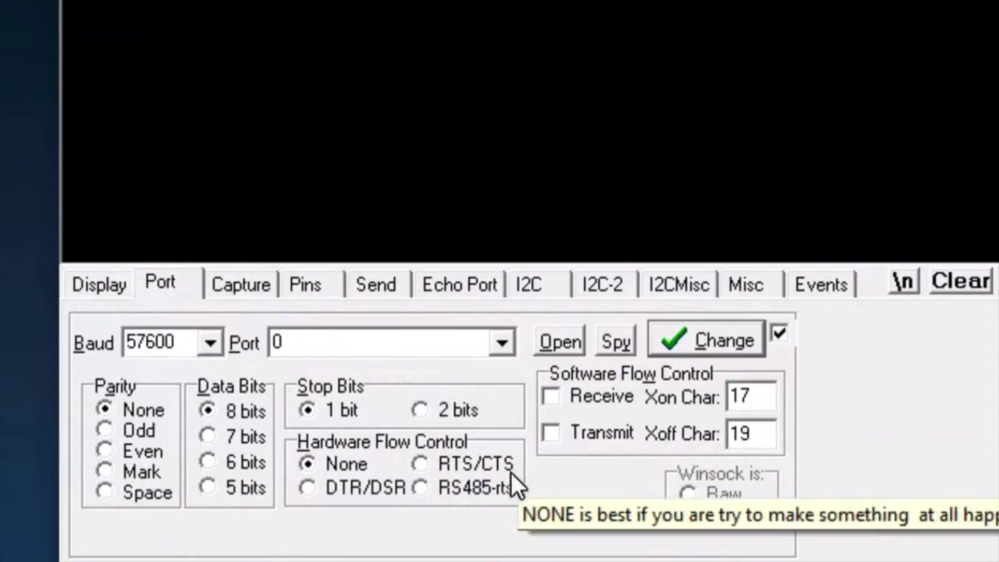
pyautogui.click(340, 342)
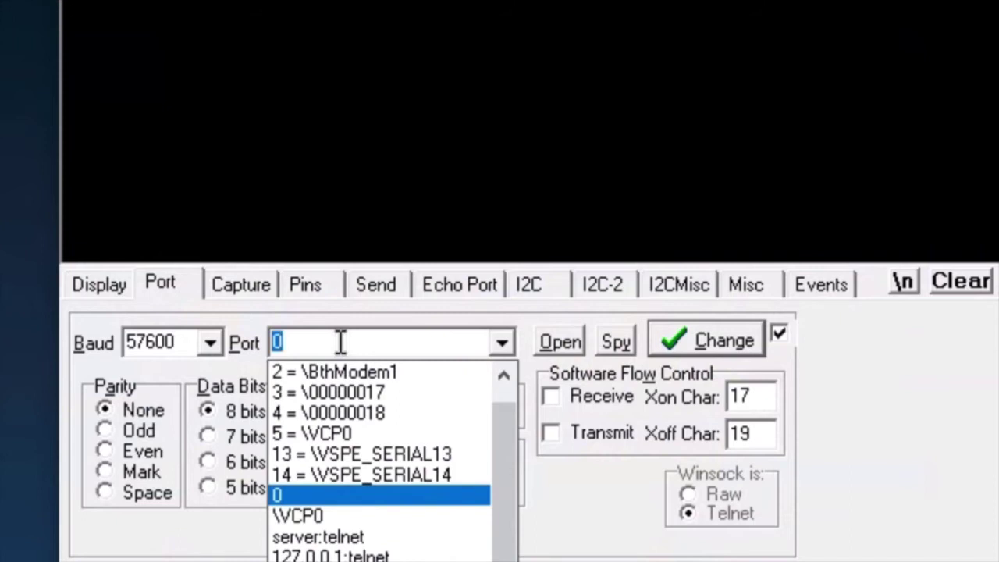
pyautogui.write('192.1')
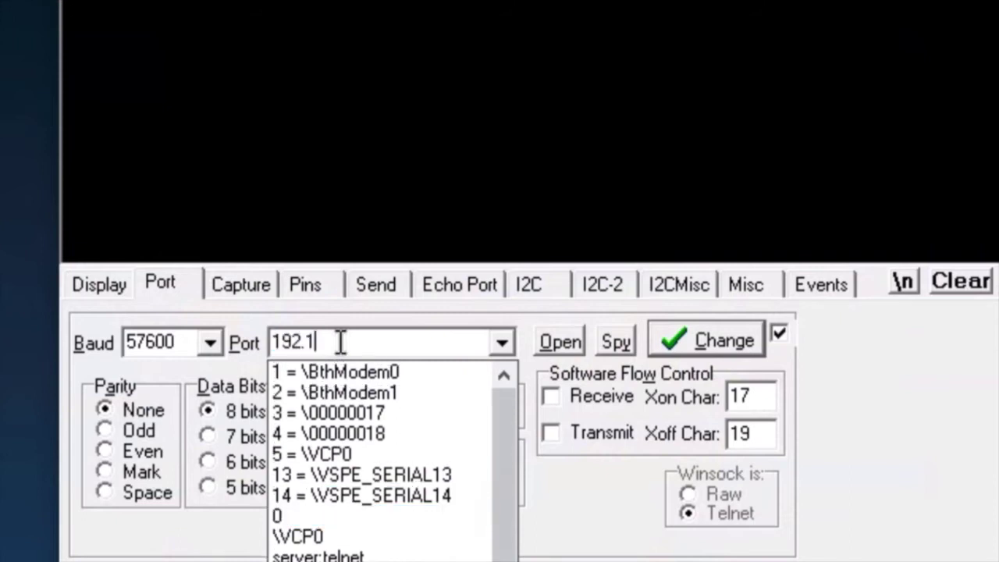
pyautogui.write('68.1.58')
pyautogui.write(':')
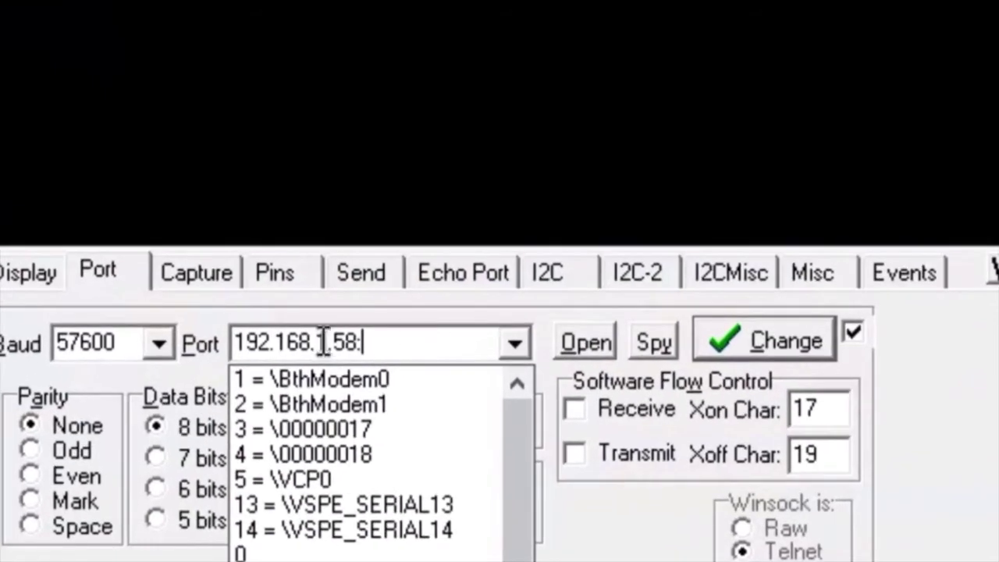
pyautogui.write('11123')
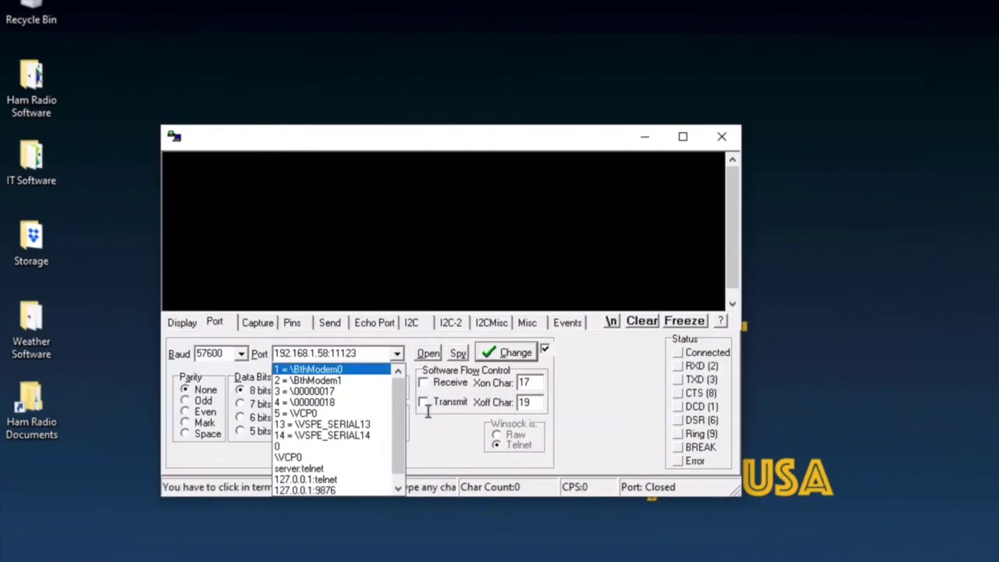
pyautogui.click(372, 355)
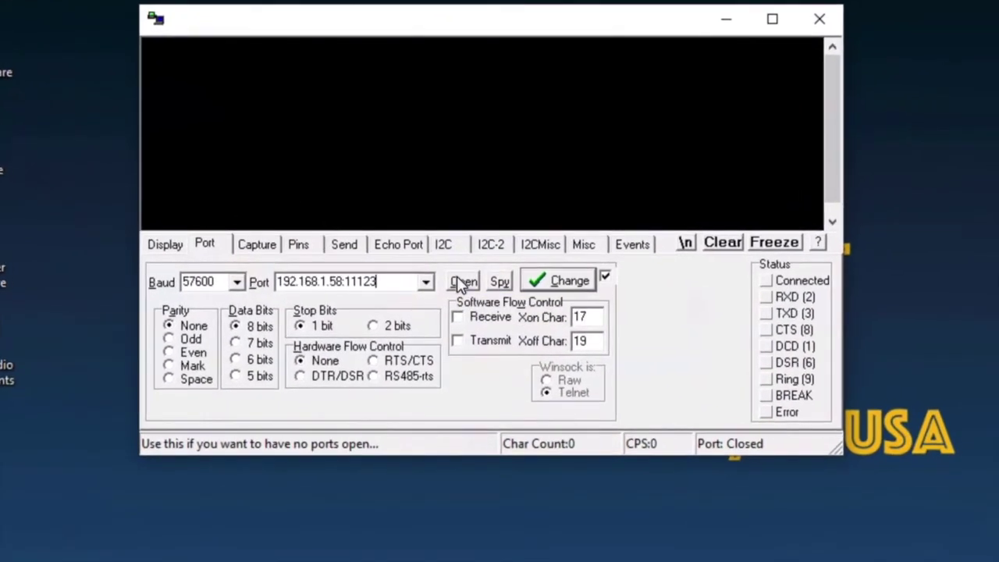
pyautogui.click(462, 283)
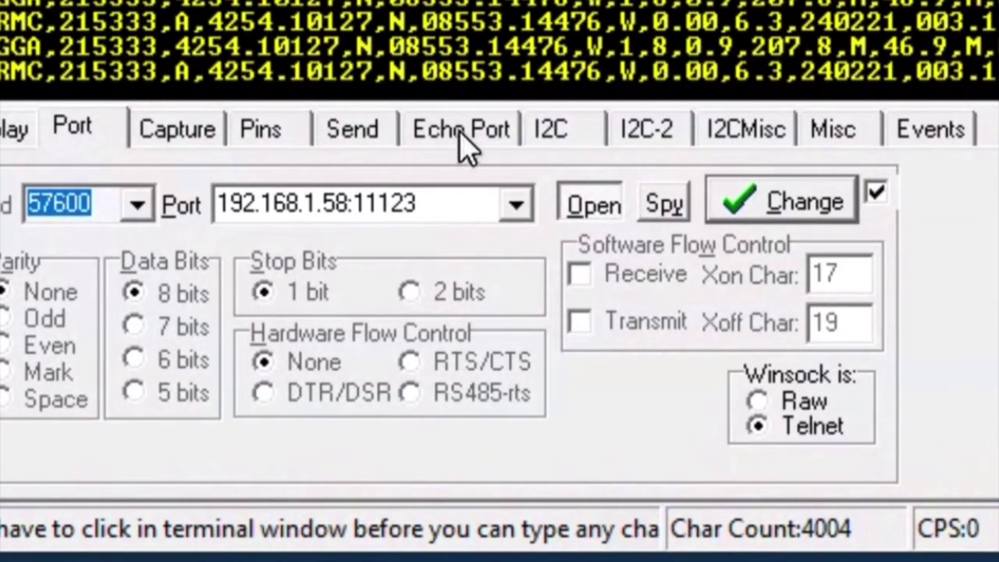
# Turn on echo in the terminal's echo port settings and apply 13 = \VSPE_SERIAL13 as the echo port
pyautogui.click(469, 167)
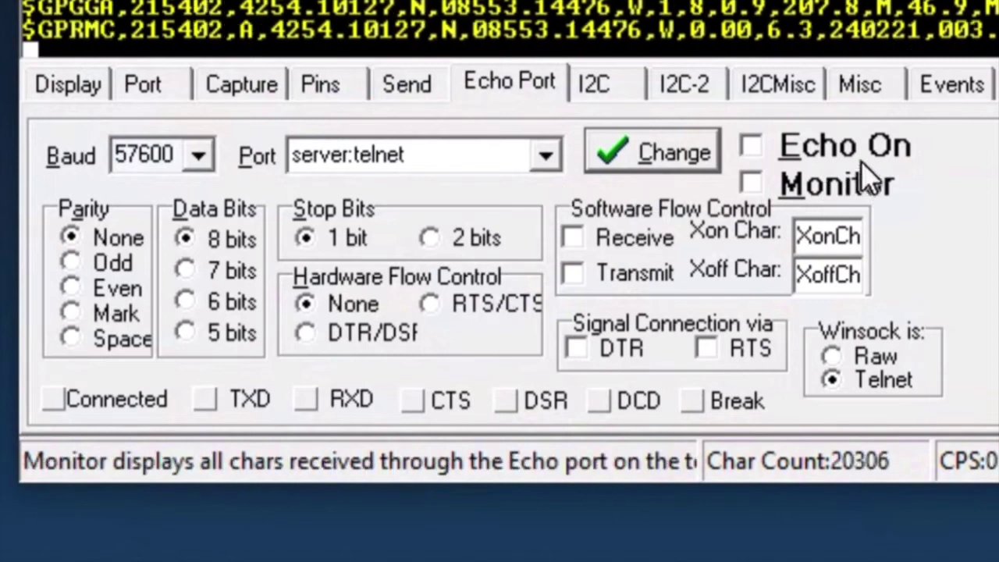
pyautogui.click(751, 147)
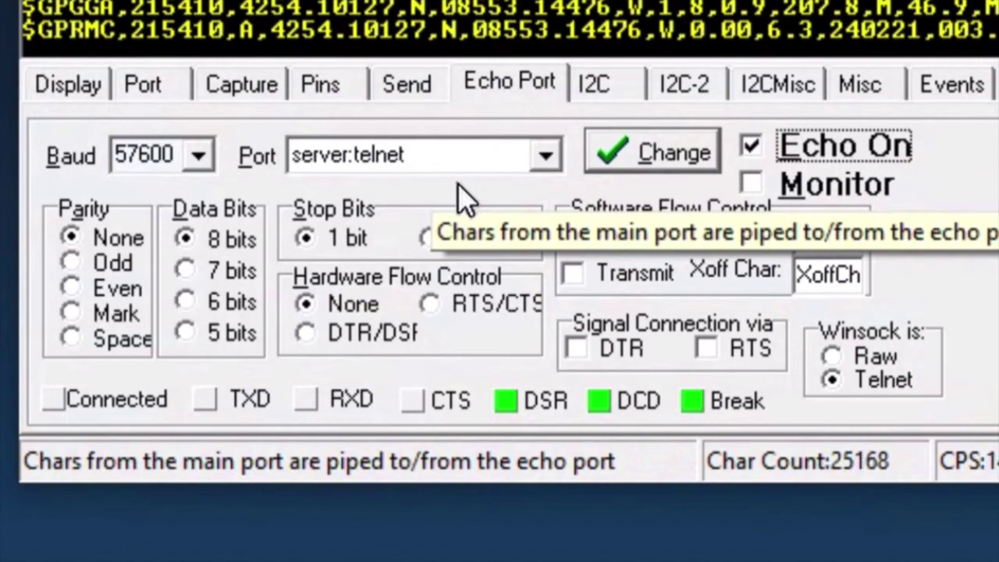
pyautogui.click(548, 159)
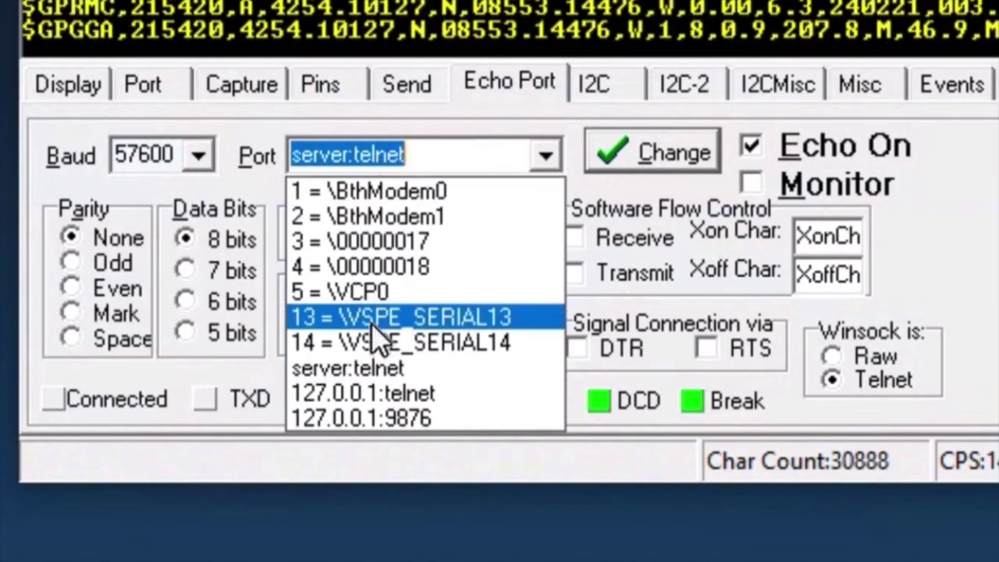
pyautogui.click(471, 316)
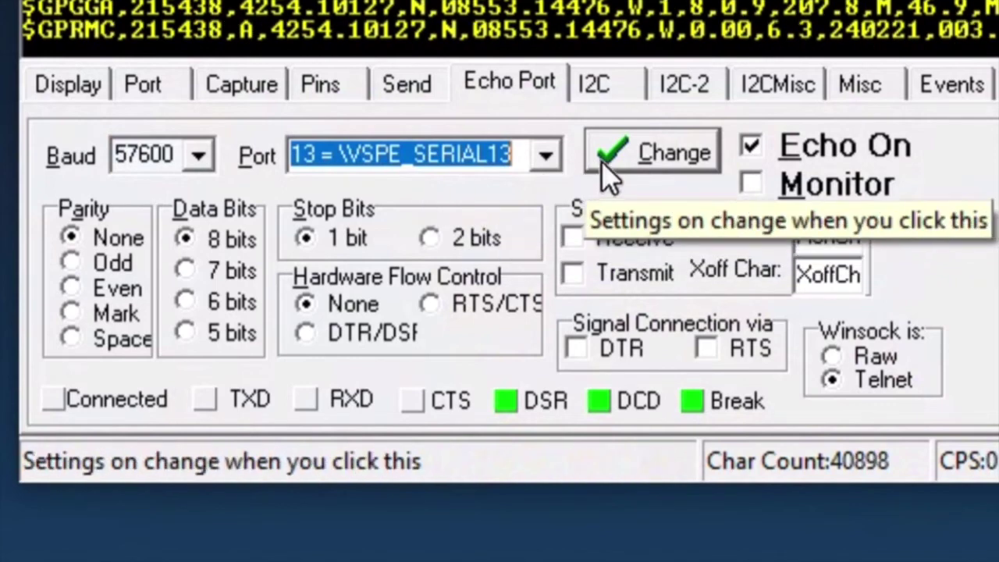
pyautogui.click(648, 155)
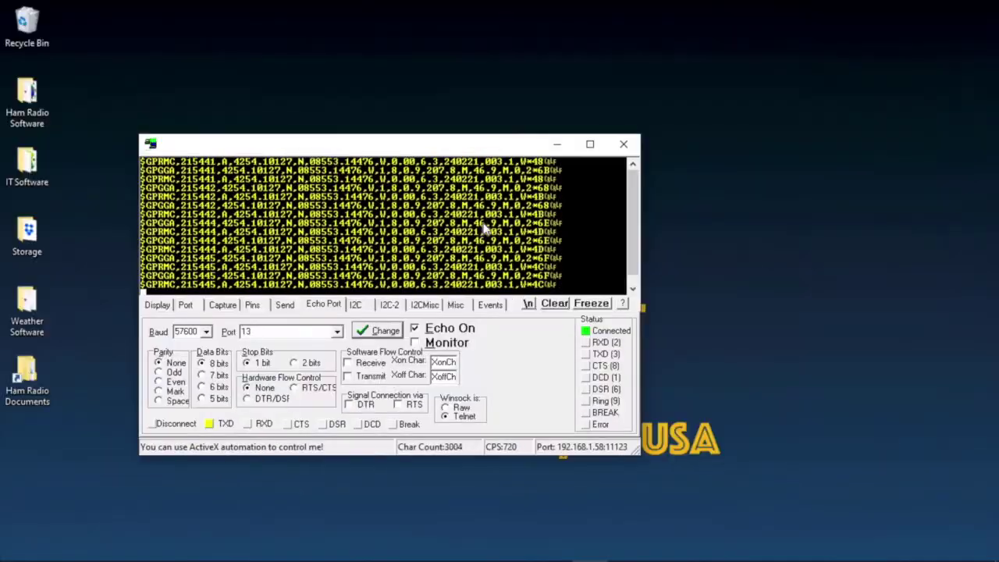
# Switch to Winlink Express, install the Standard Forms update to version 1.0.149.0 and acknowledge its completion
pyautogui.moveTo(414, 559)
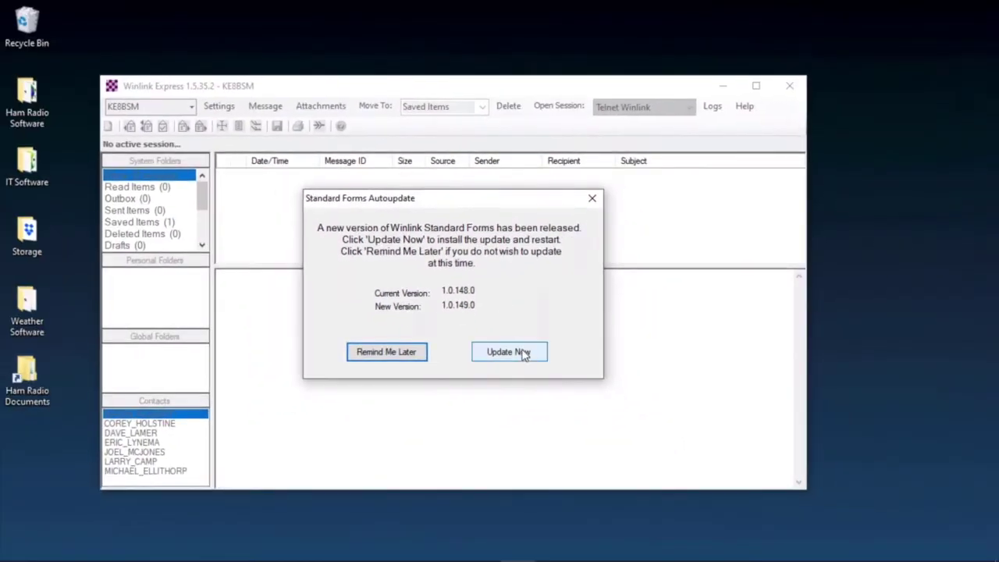
pyautogui.click(526, 363)
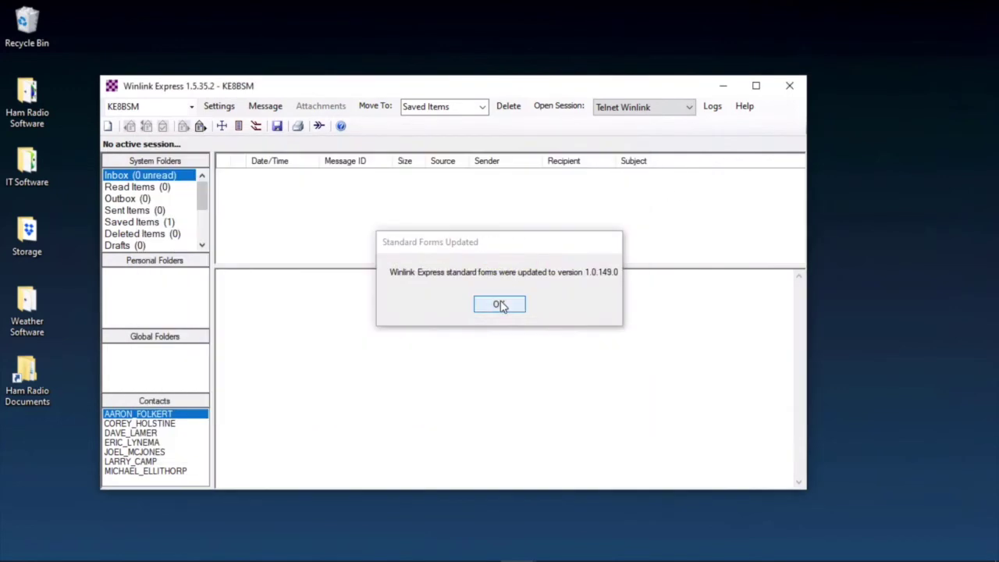
pyautogui.click(500, 304)
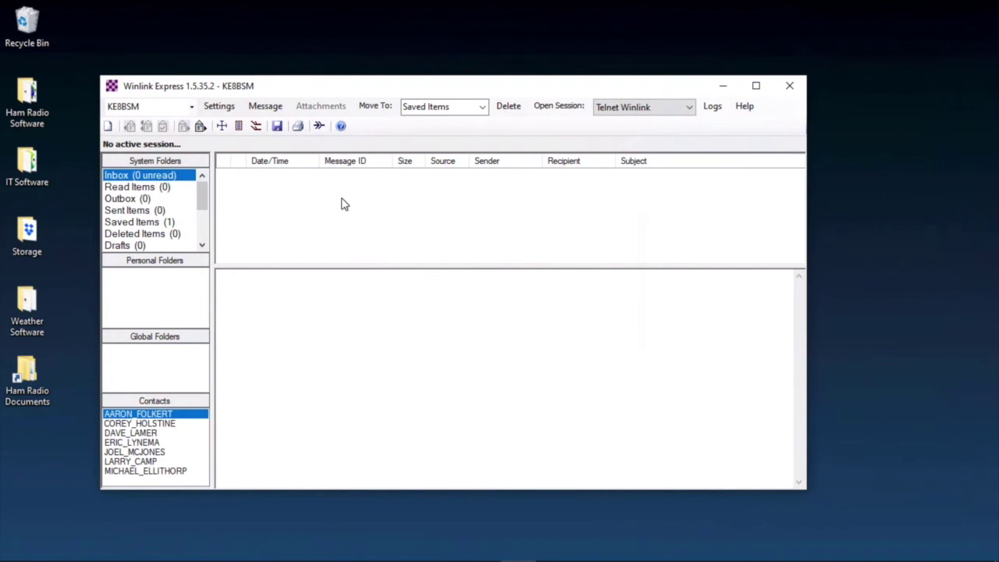
# Create a position report filled with the current GPS position and the comment "Testing 1 2 3", and post it to the Outbox
pyautogui.click(219, 107)
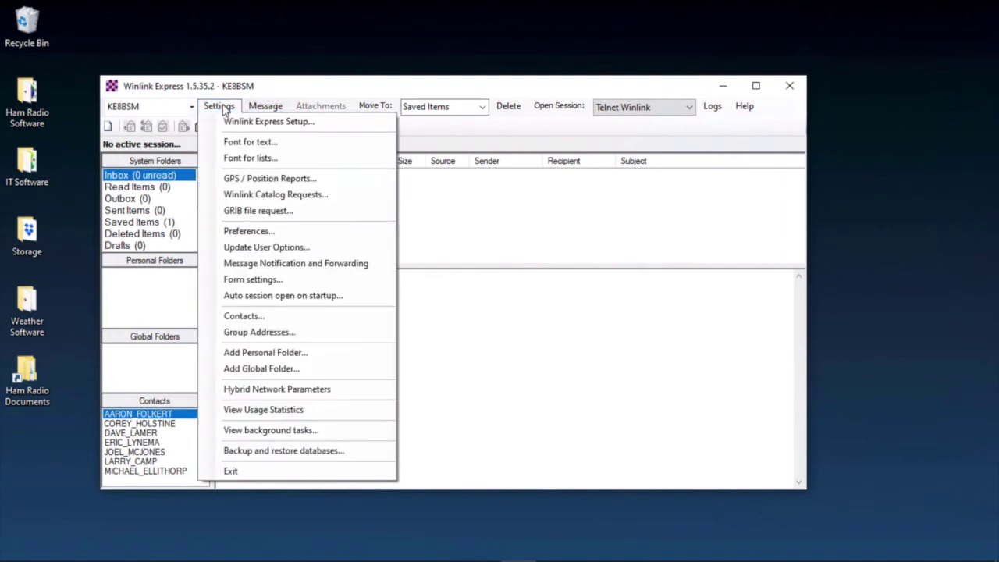
pyautogui.click(310, 183)
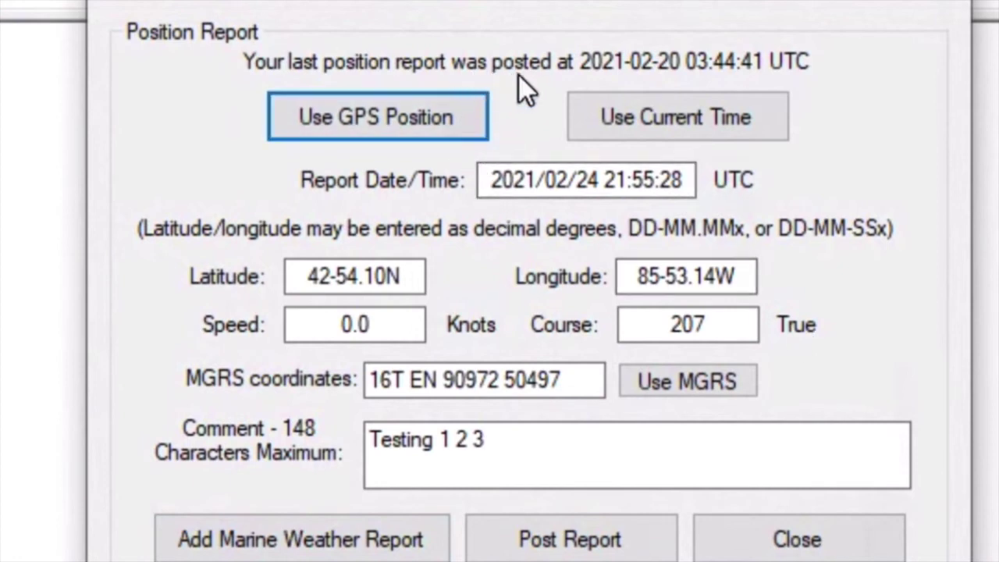
pyautogui.click(422, 113)
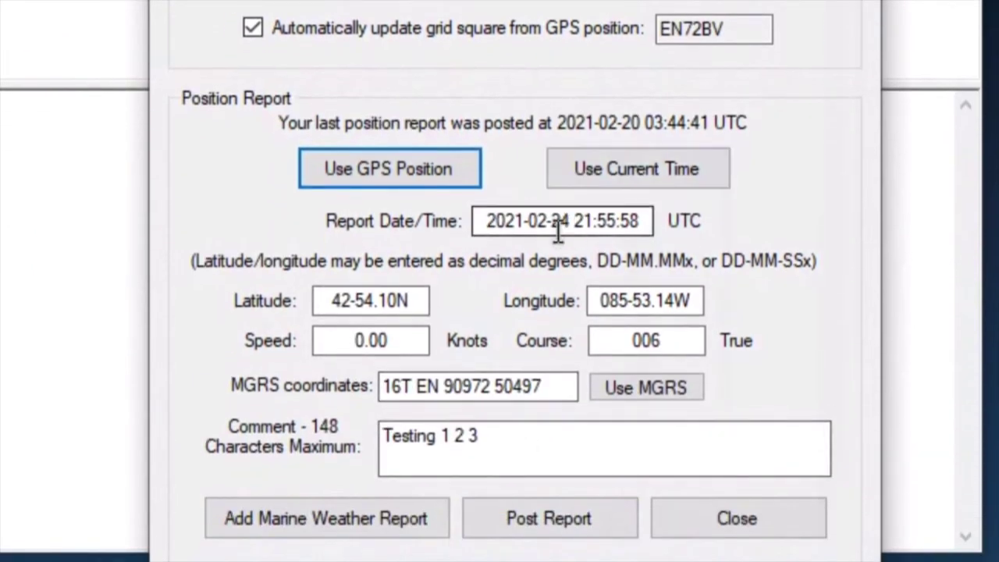
pyautogui.click(615, 177)
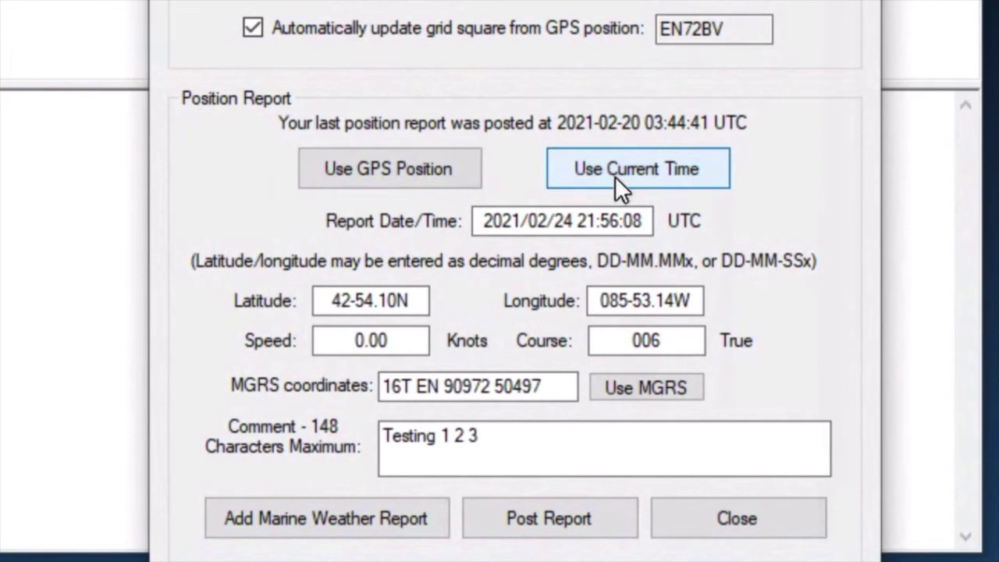
pyautogui.click(420, 164)
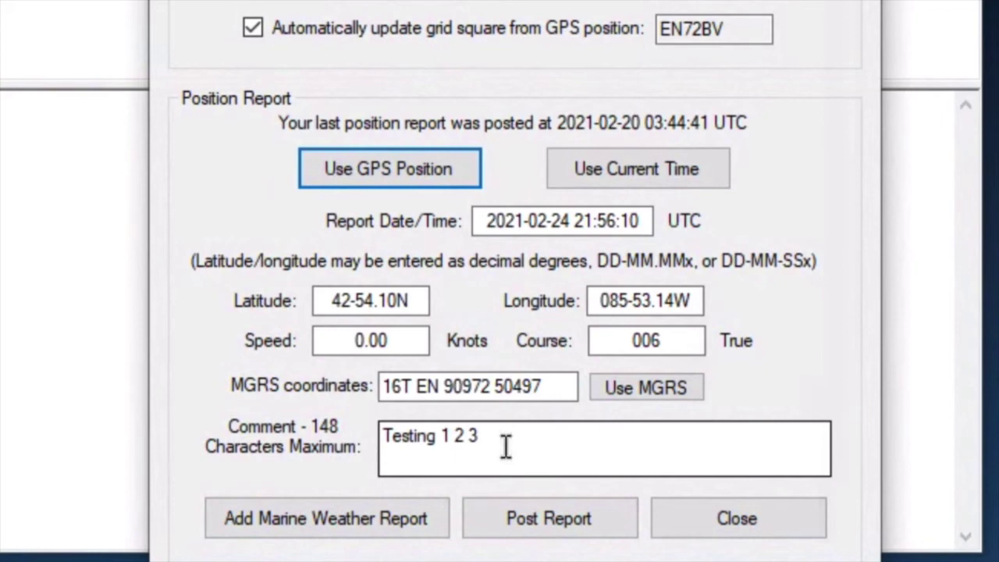
pyautogui.click(506, 447)
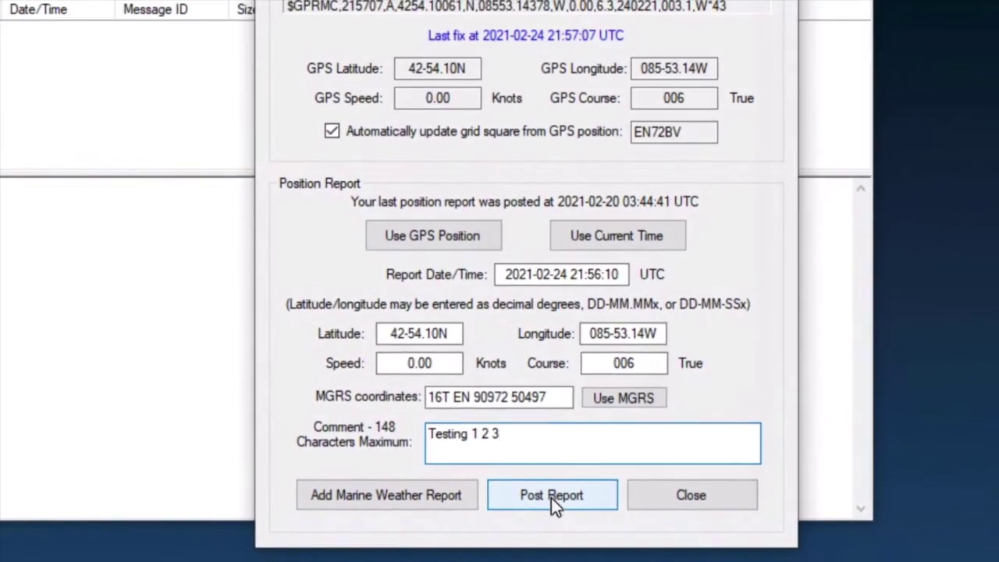
pyautogui.click(552, 497)
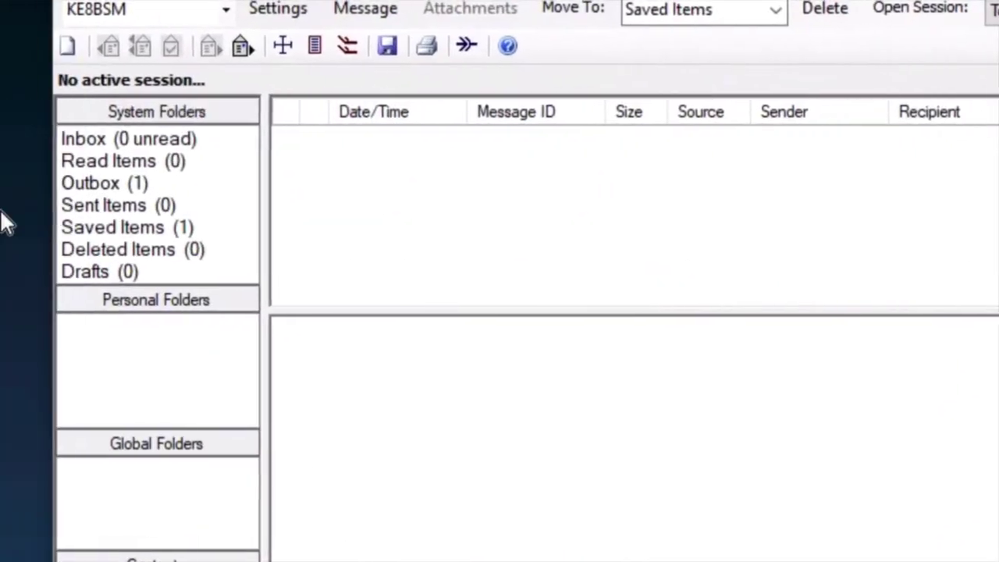
# Open the queued position report from the Outbox for review, post it back, and delete it
pyautogui.click(160, 183)
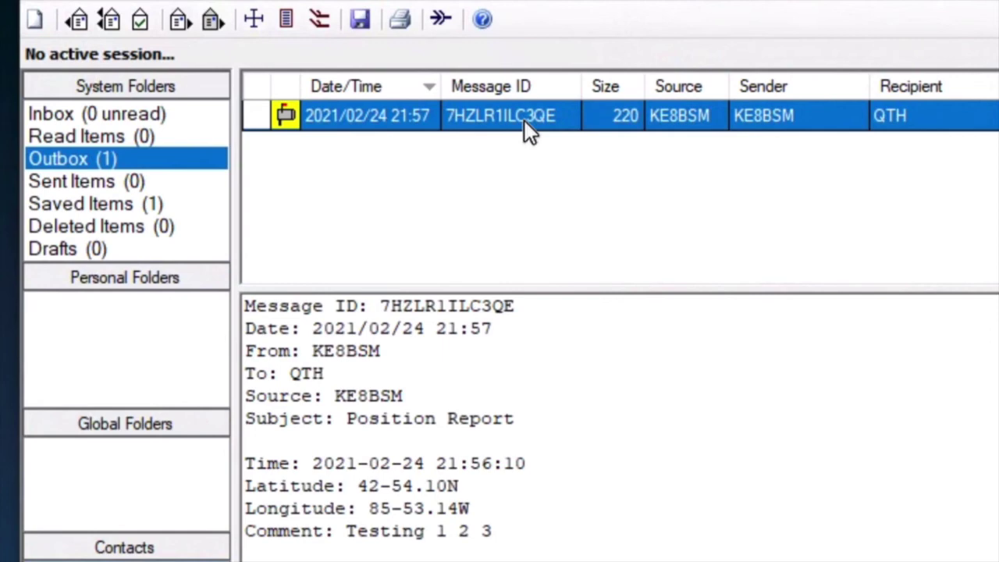
pyautogui.doubleClick(508, 118)
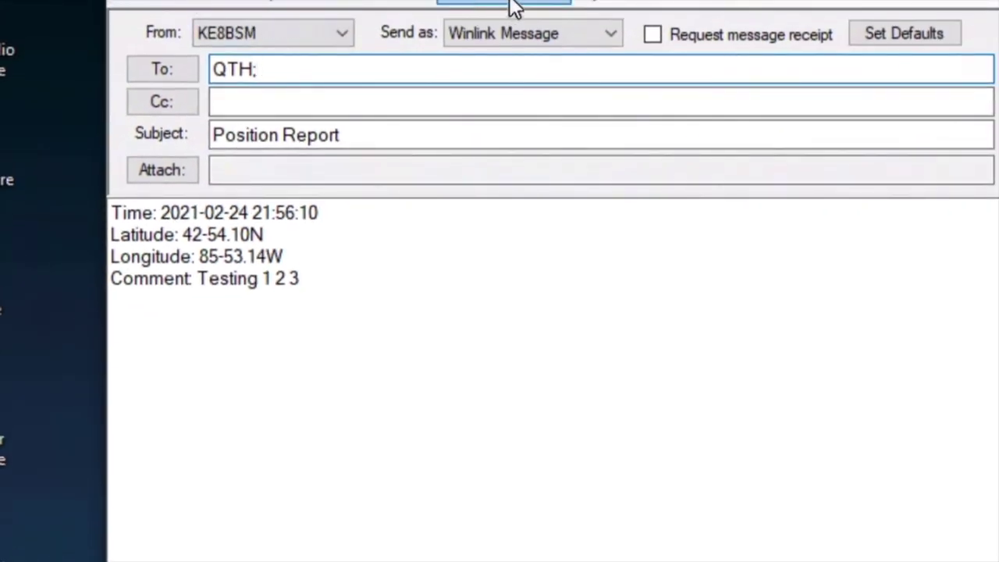
pyautogui.click(148, 6)
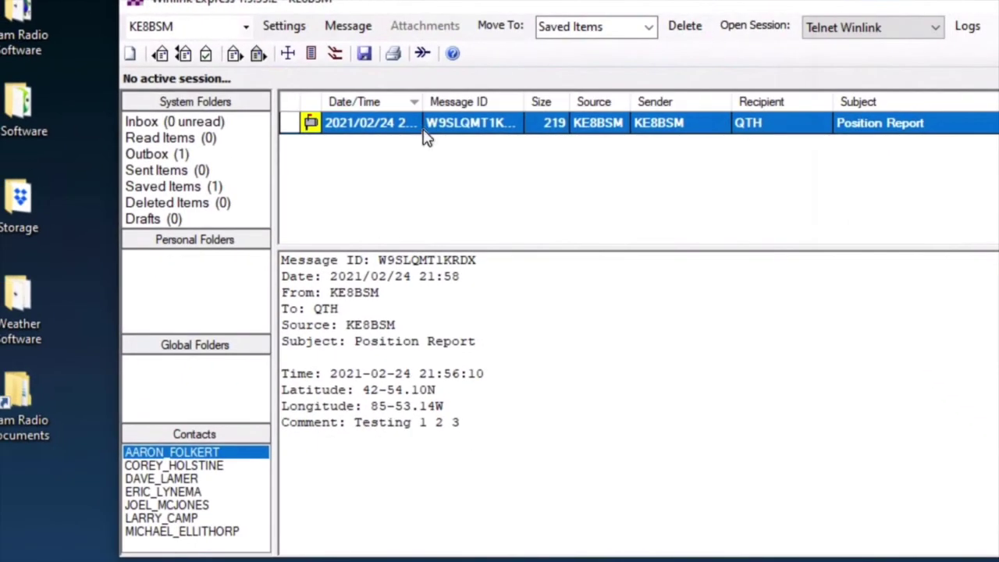
pyautogui.click(685, 26)
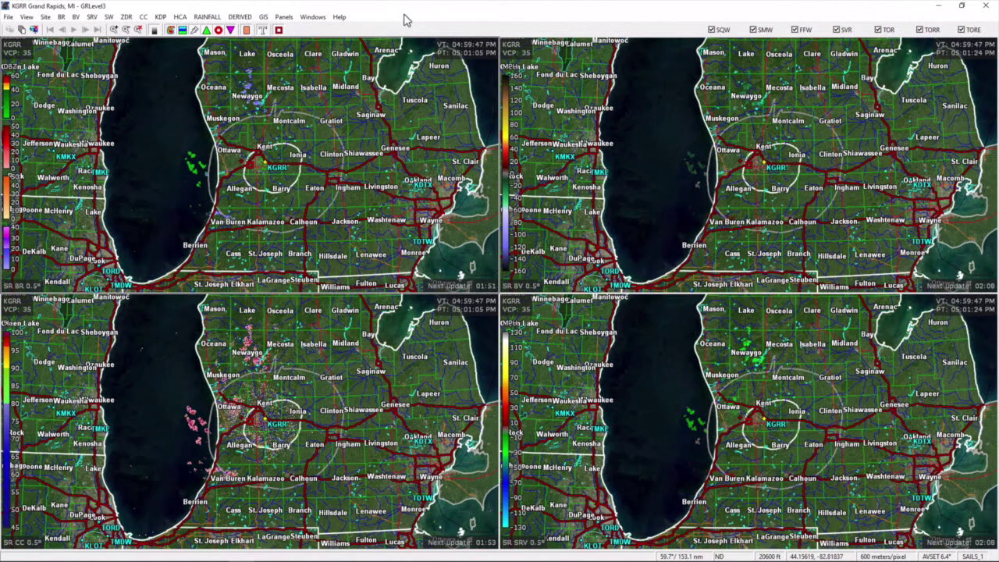
# Switch to GRLevel3 and start its GPS tracking on serial port COM14
pyautogui.click(8, 17)
pyautogui.moveTo(57, 63)
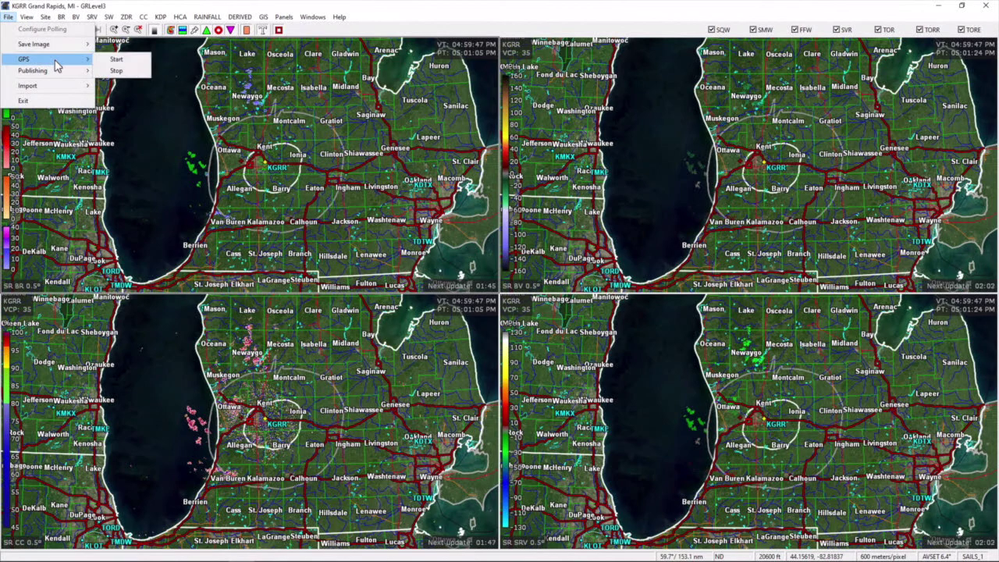
pyautogui.click(115, 61)
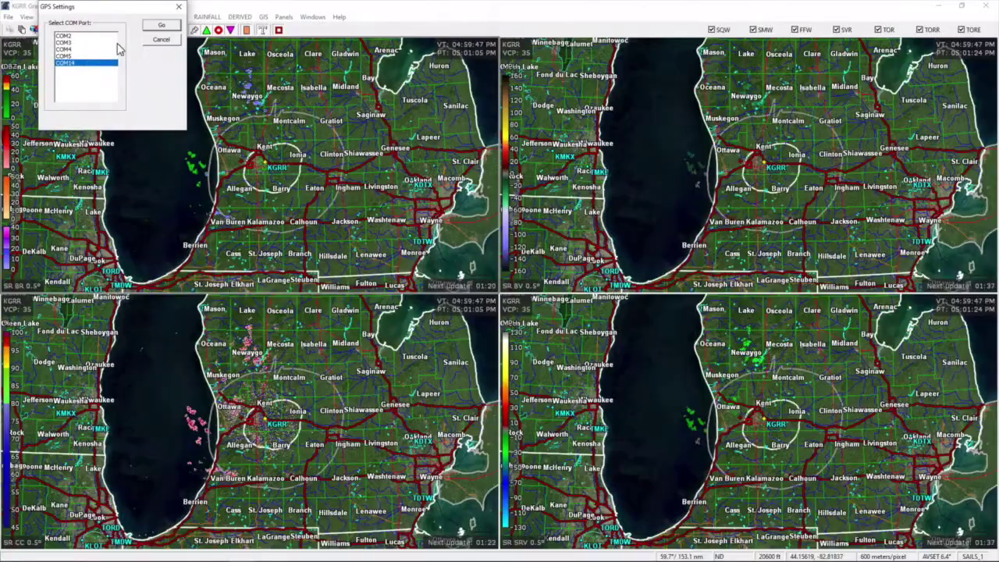
pyautogui.click(161, 26)
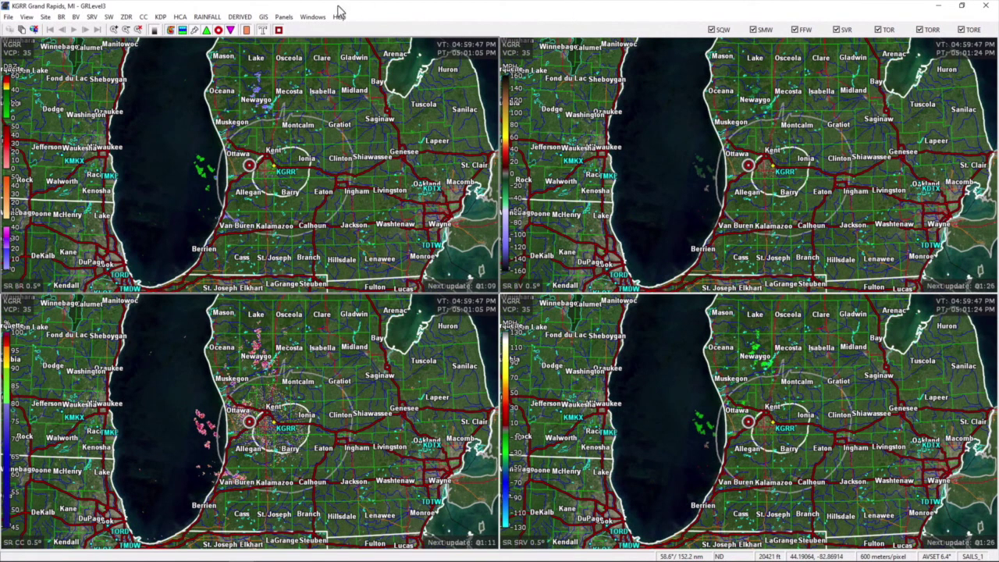
# Show the GPS Monitor to check the incoming position fix, and close it
pyautogui.click(314, 18)
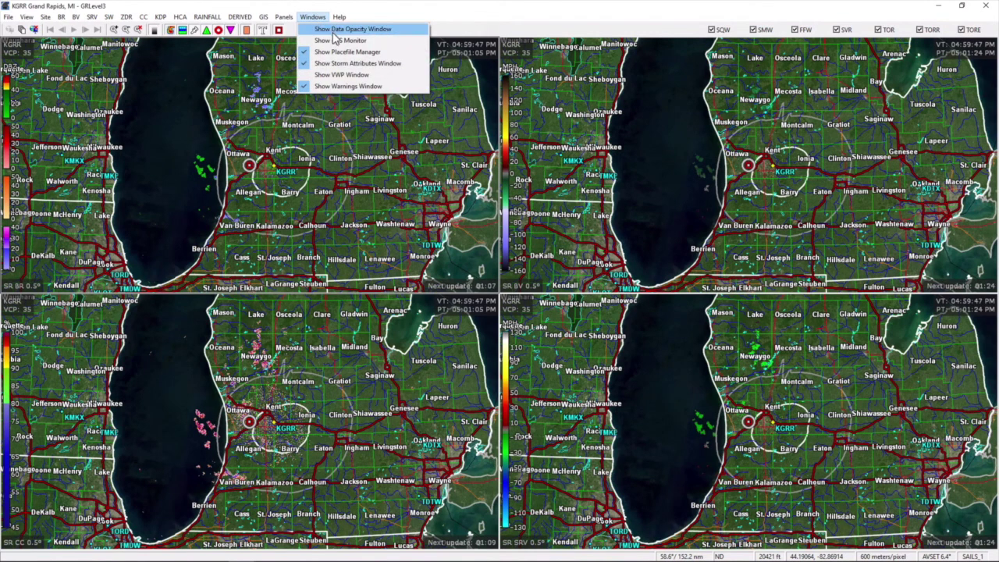
pyautogui.click(388, 41)
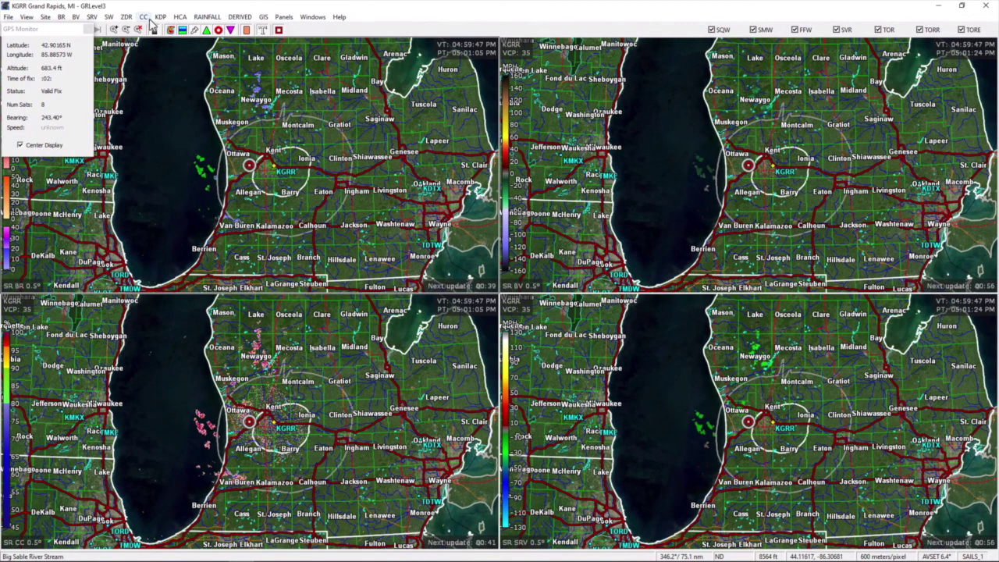
pyautogui.click(87, 30)
# Stop GPS tracking in the radar program
pyautogui.click(9, 17)
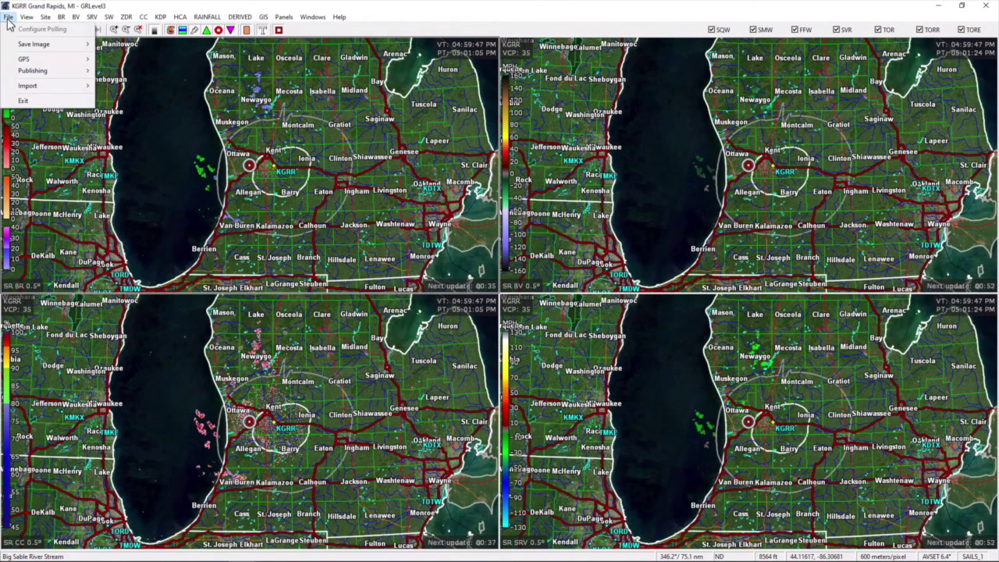
pyautogui.moveTo(65, 63)
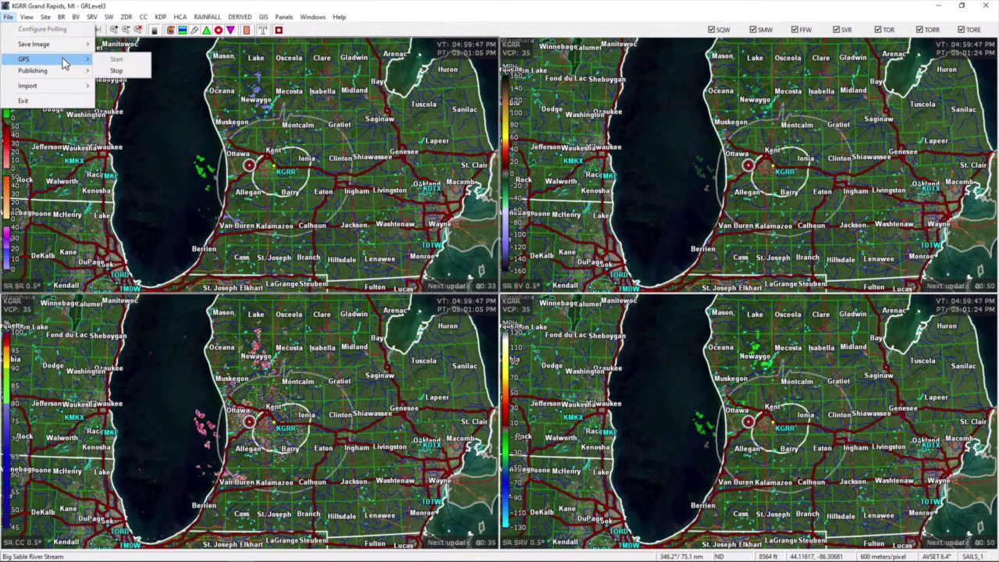
pyautogui.click(125, 72)
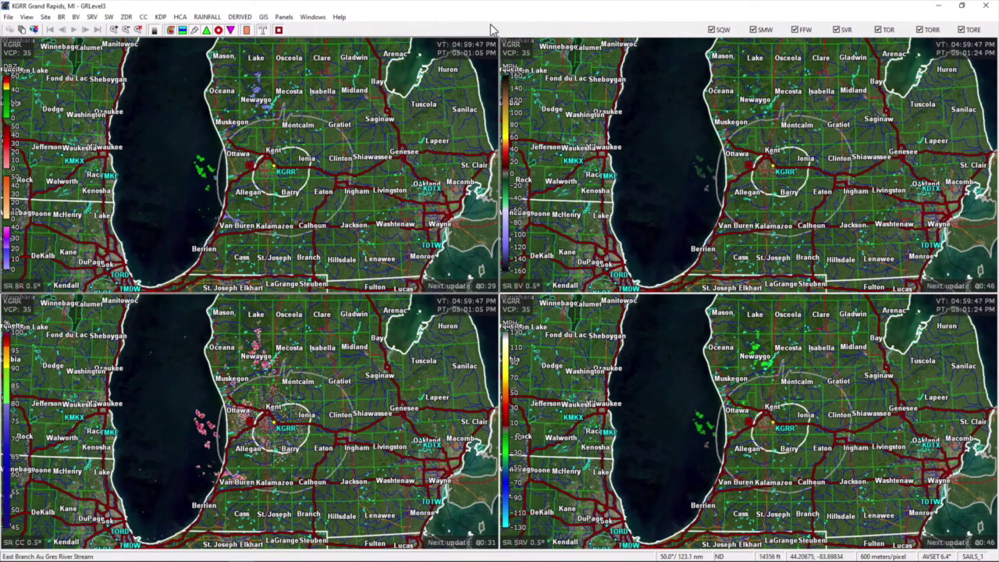
# Turn the placefiles display back on over the radar maps and close GRLevel3
pyautogui.click(312, 17)
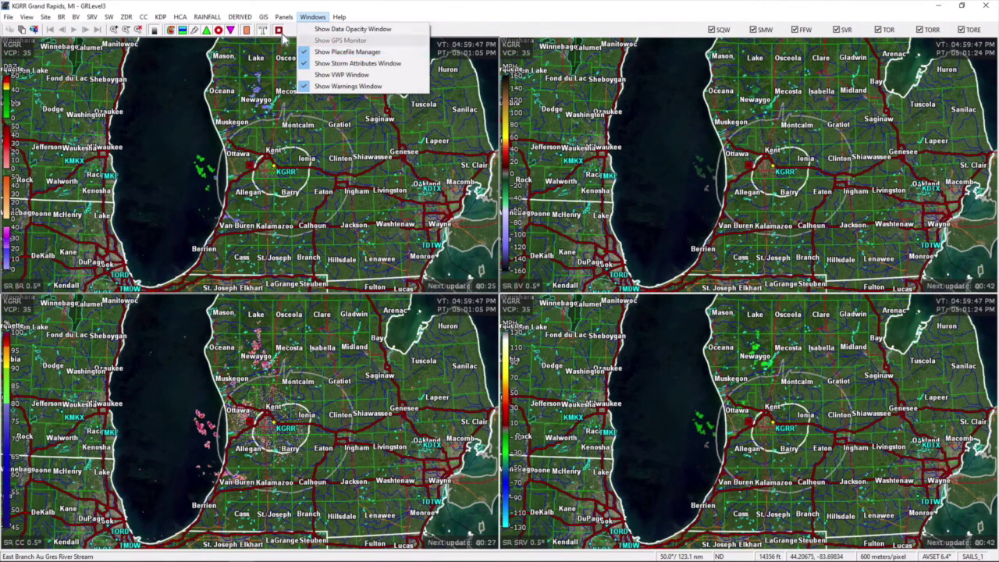
pyautogui.moveTo(263, 17)
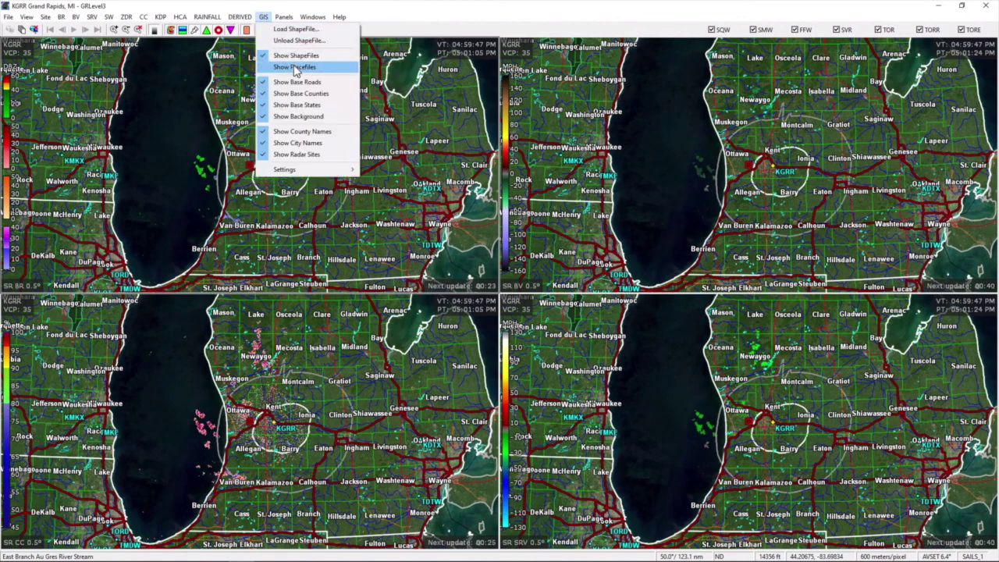
pyautogui.click(295, 67)
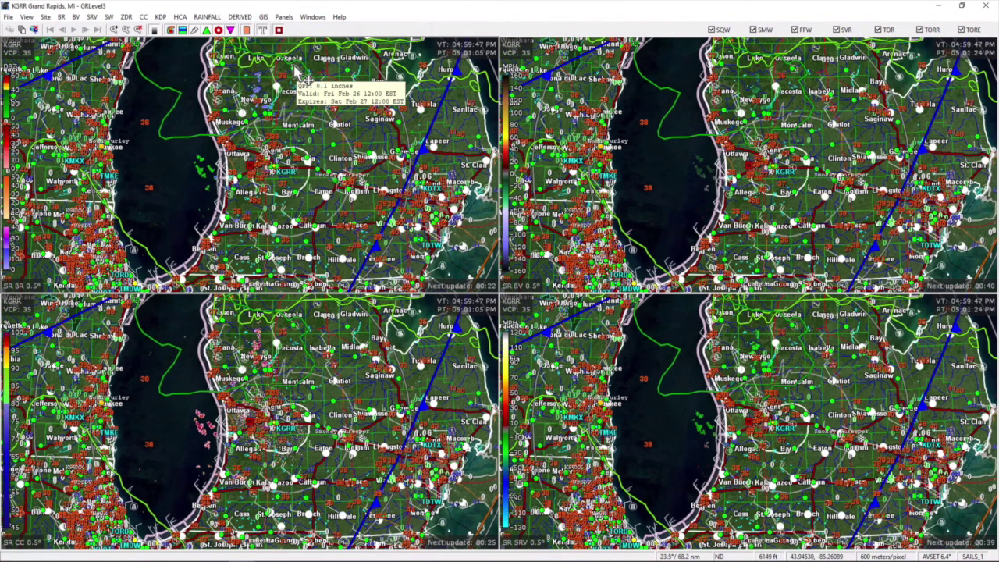
pyautogui.click(987, 6)
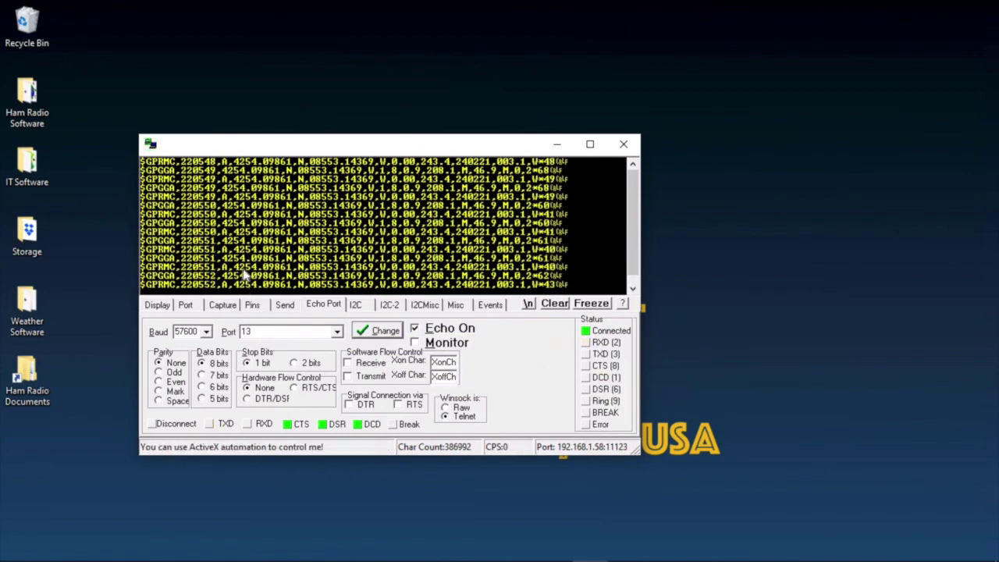
# In the serial terminal, close the network connection on the main port and exit the terminal
pyautogui.click(191, 306)
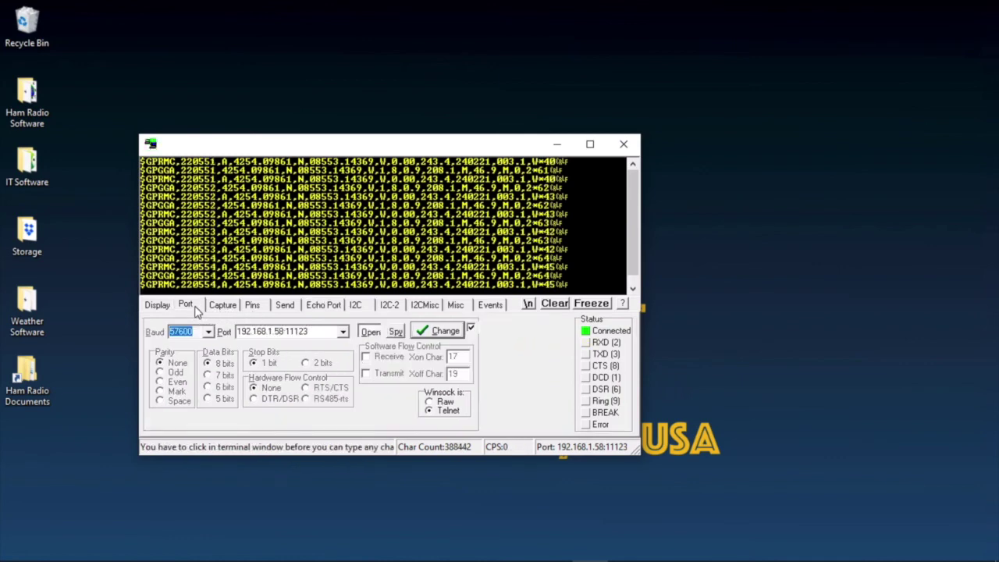
pyautogui.click(368, 332)
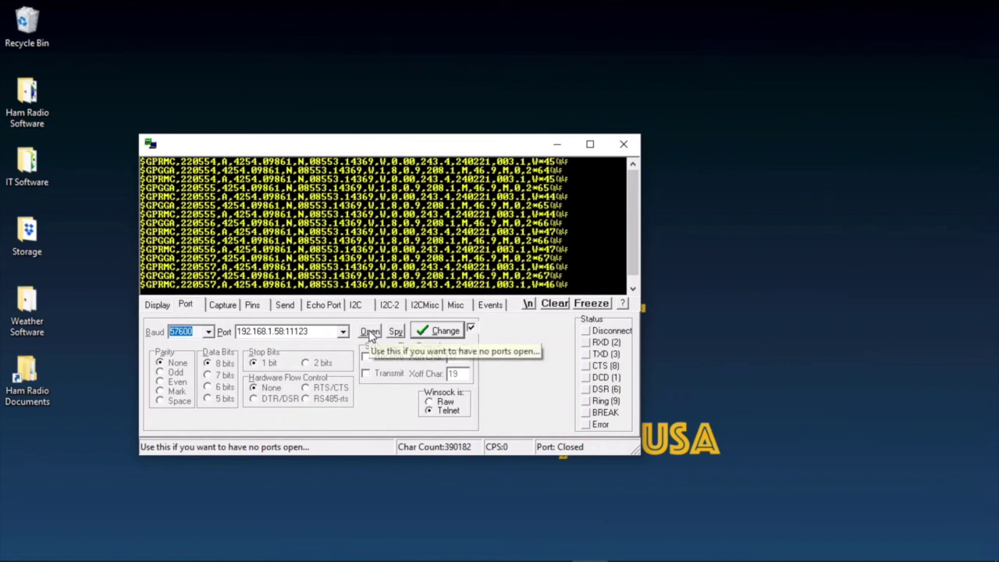
pyautogui.click(625, 147)
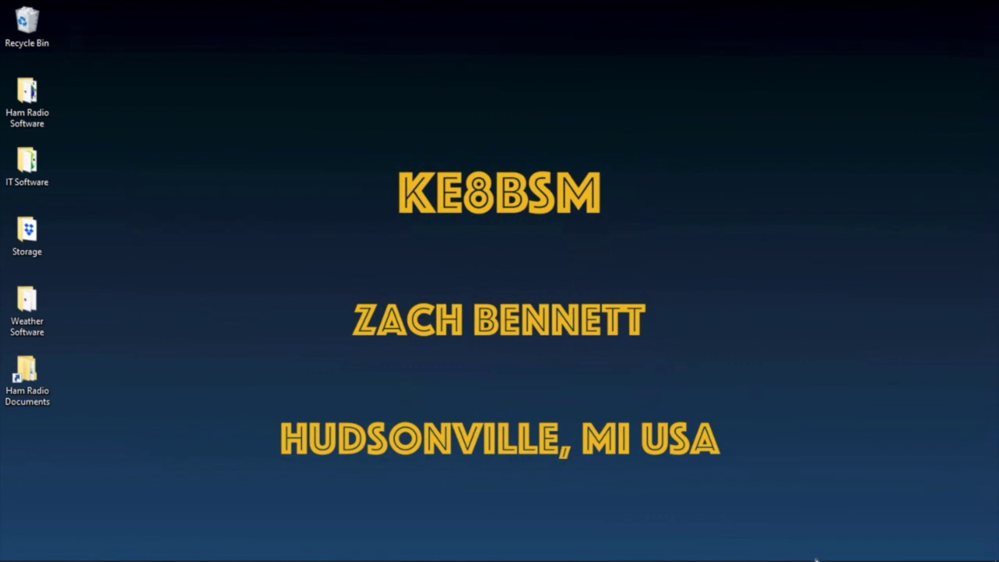
# Restore the Virtual Serial Ports Emulator window and stop the port emulation
pyautogui.moveTo(821, 559)
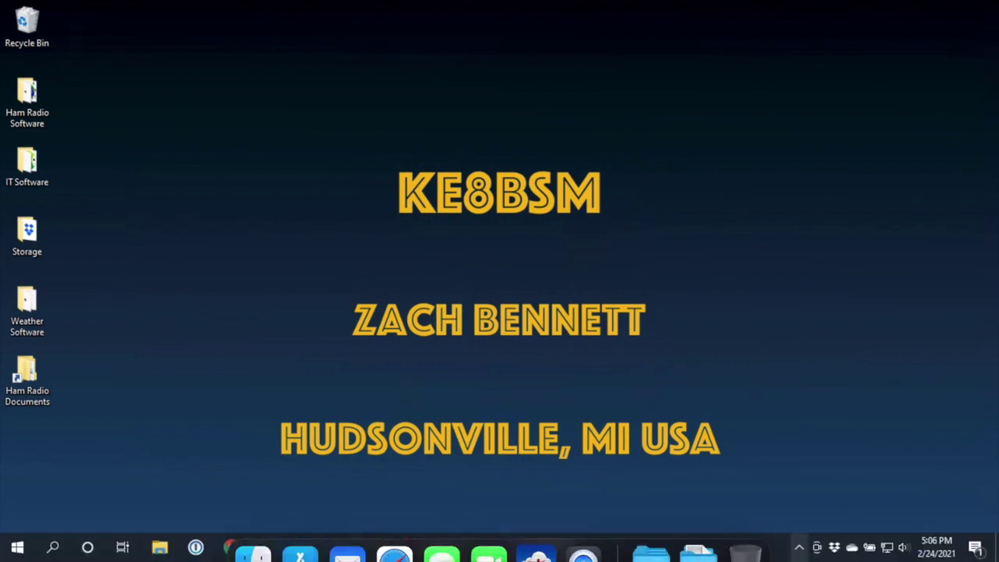
pyautogui.click(799, 547)
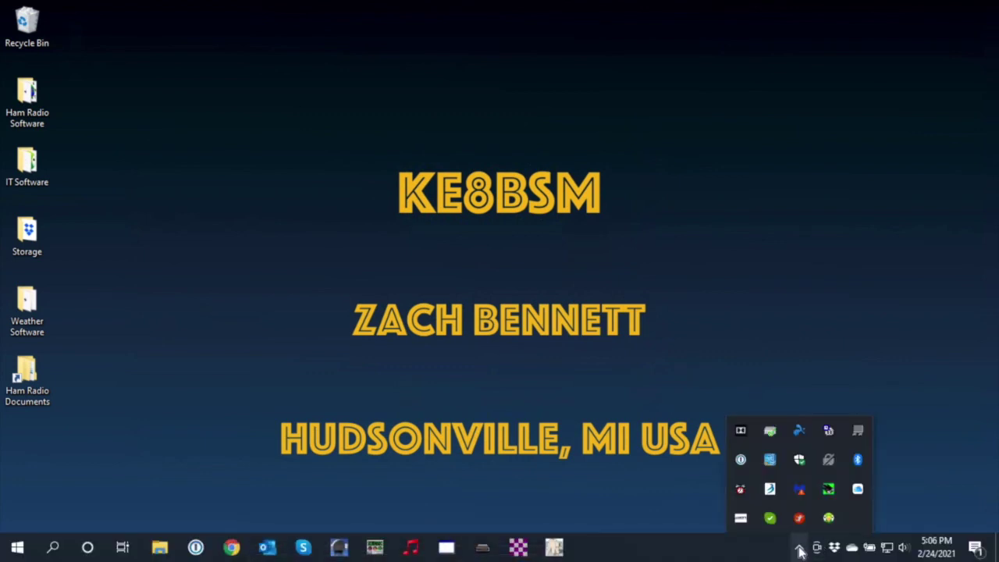
pyautogui.doubleClick(830, 491)
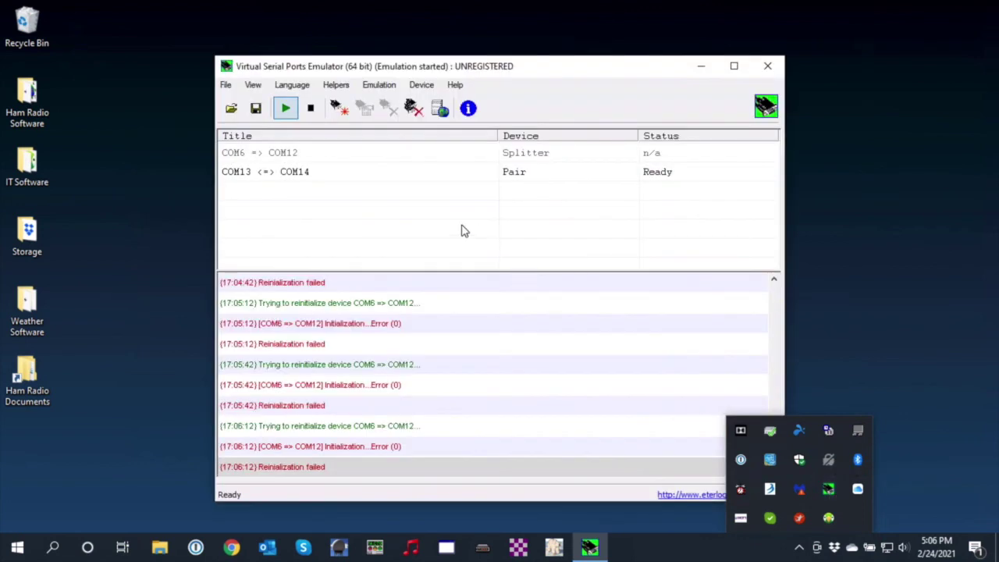
pyautogui.click(312, 110)
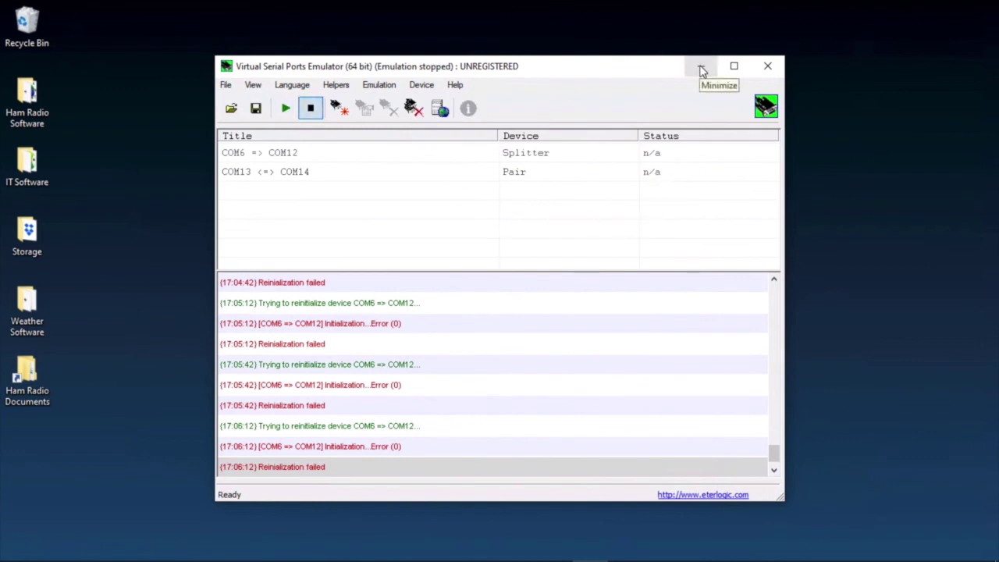
# Clear the emulator's log messages and minimize its window
pyautogui.rightClick(551, 344)
pyautogui.click(582, 352)
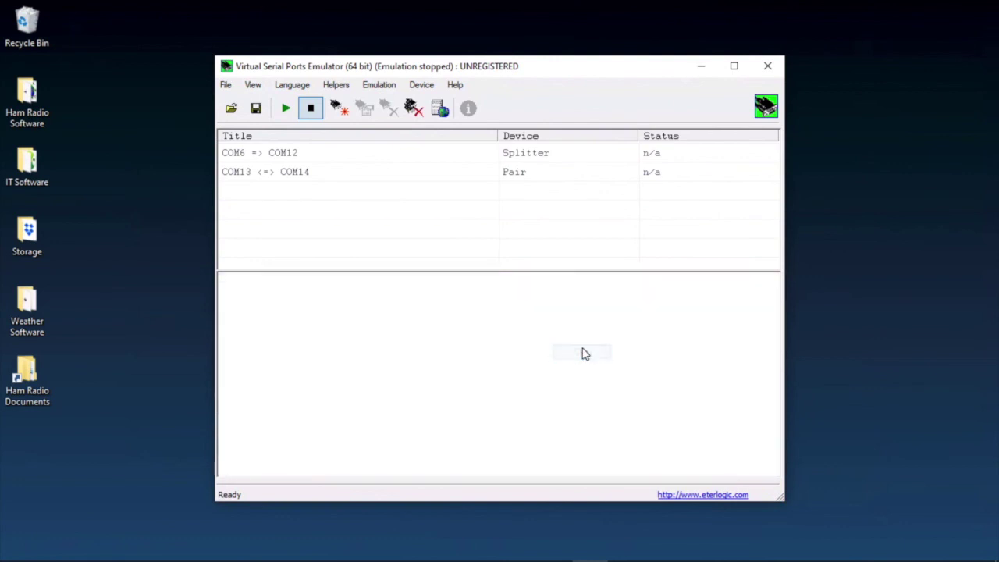
pyautogui.click(702, 71)
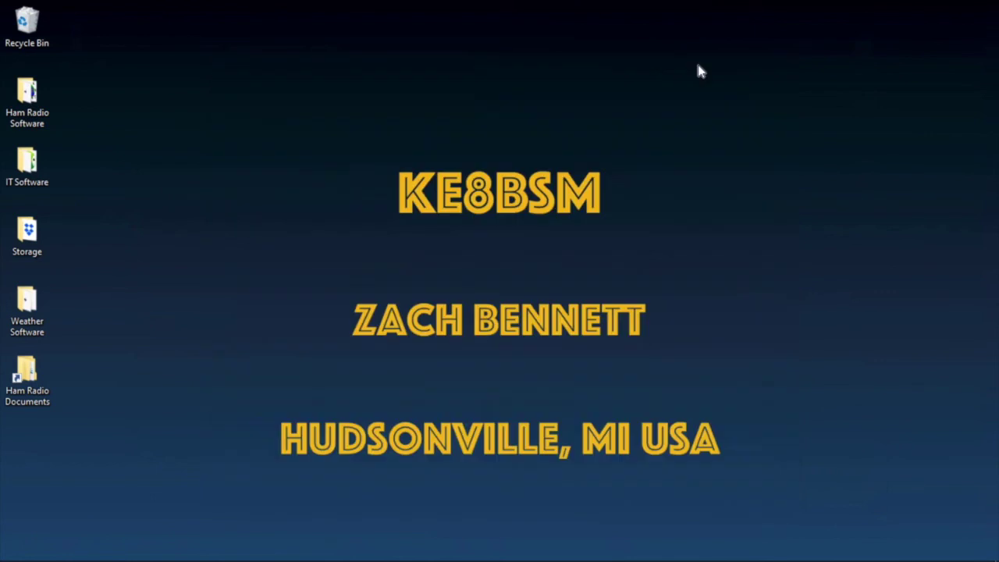